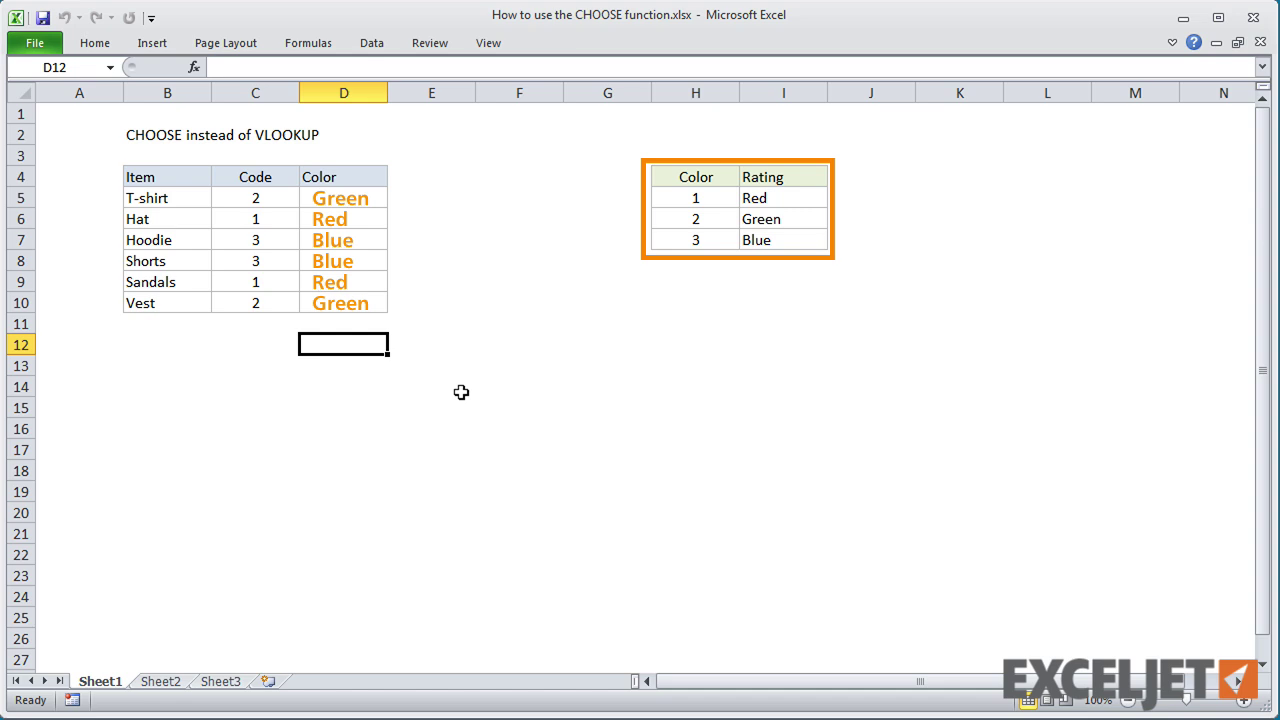
Step: Start a VLOOKUP formula in D5 with C5 as the lookup value and the absolute range $H$5:$I$7 as the table
{"action": "left_click", "coordinate": [352, 198]}
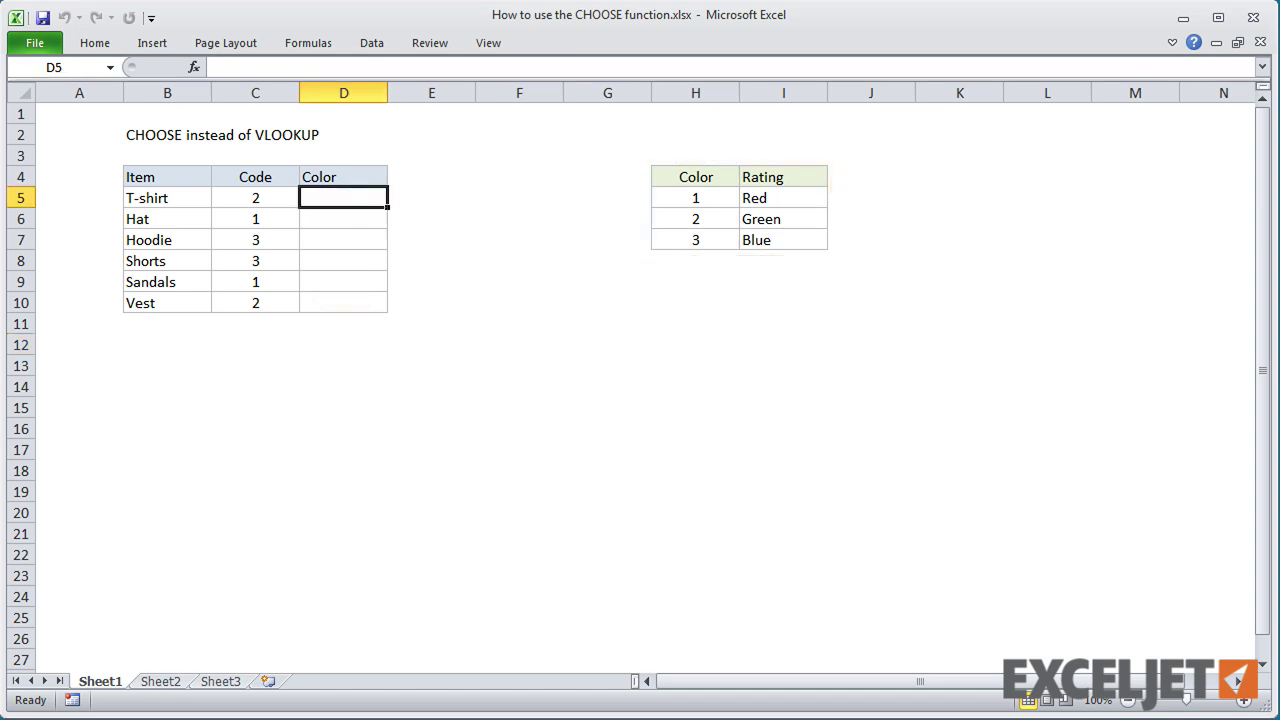
{"action": "key", "text": "F2"}
{"action": "type", "text": "="}
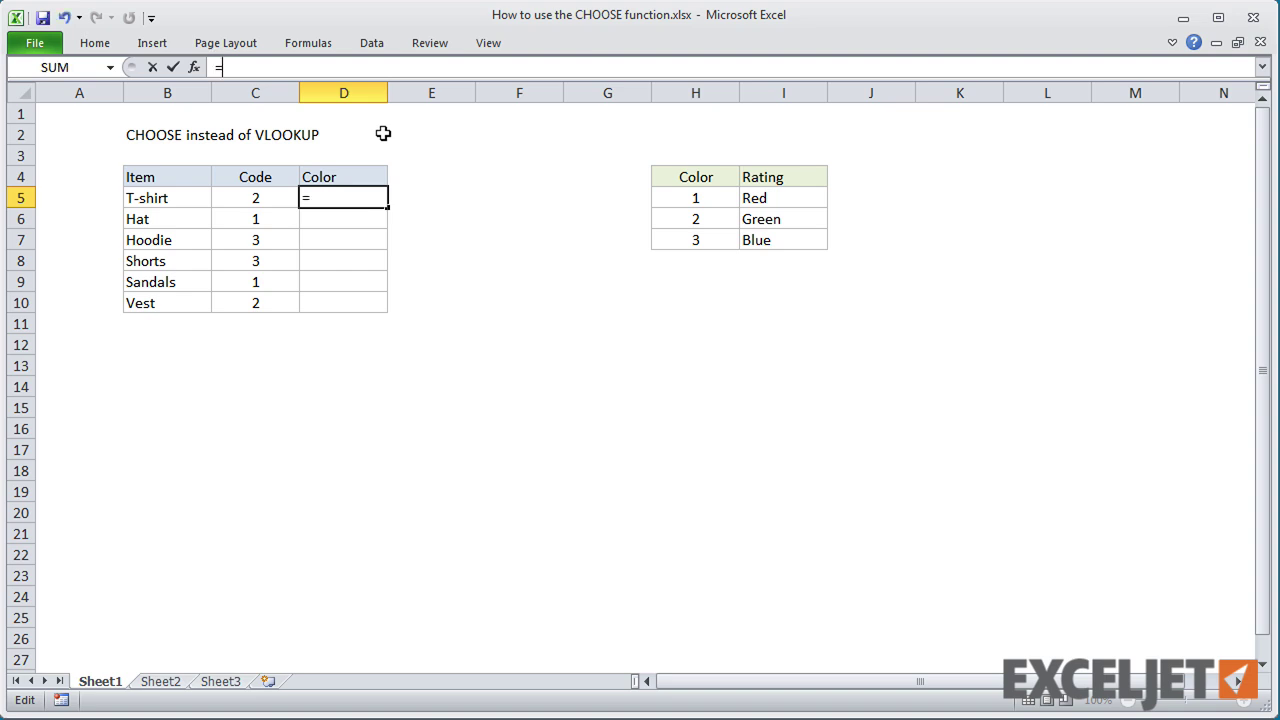
{"action": "type", "text": "vl"}
{"action": "key", "text": "Tab"}
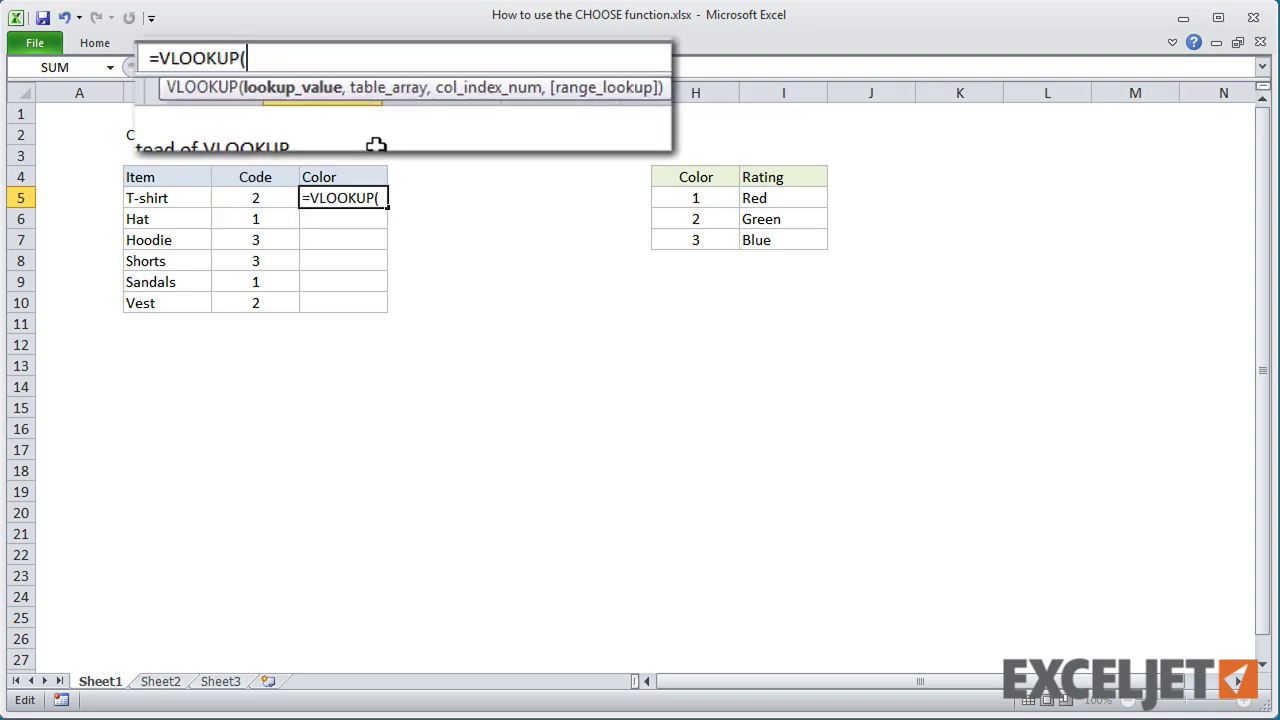
{"action": "left_click", "coordinate": [280, 196]}
{"action": "type", "text": ","}
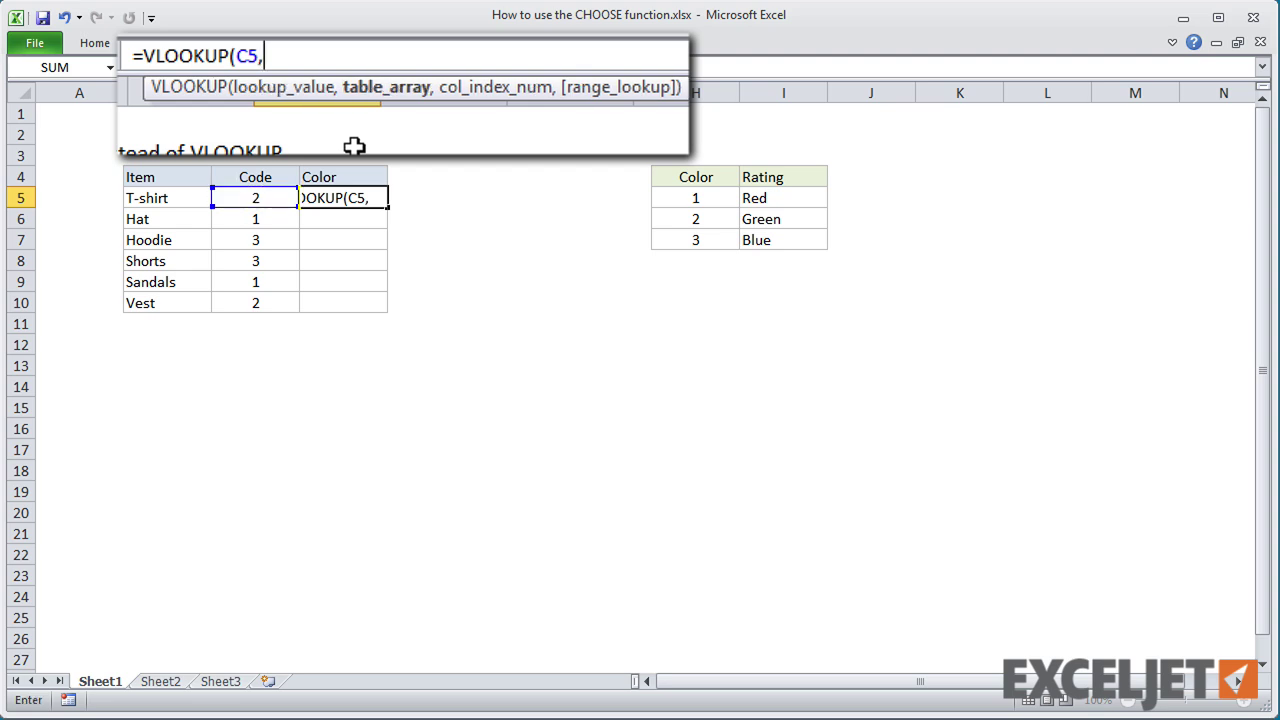
{"action": "left_click_drag", "start_coordinate": [682, 195], "coordinate": [758, 240]}
{"action": "key", "text": "F4"}
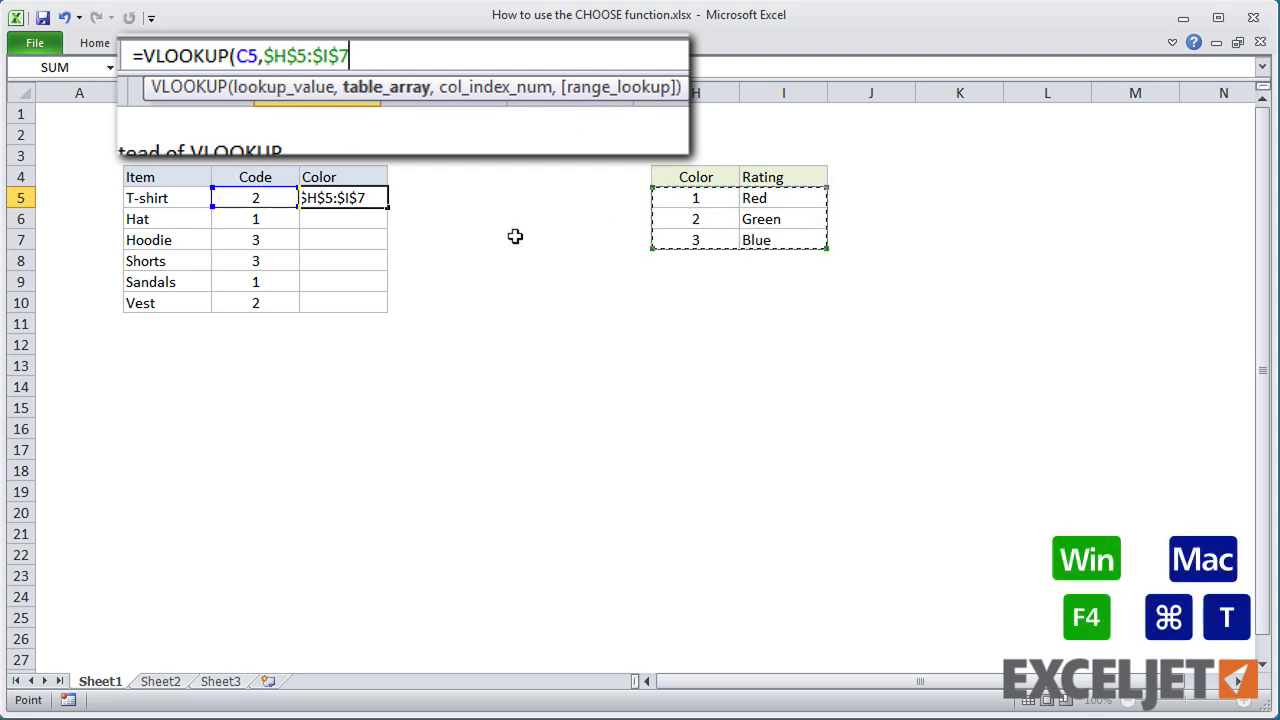
Step: Complete the VLOOKUP formula in D5 with column index 2 and FALSE for an exact match
{"action": "type", "text": ","}
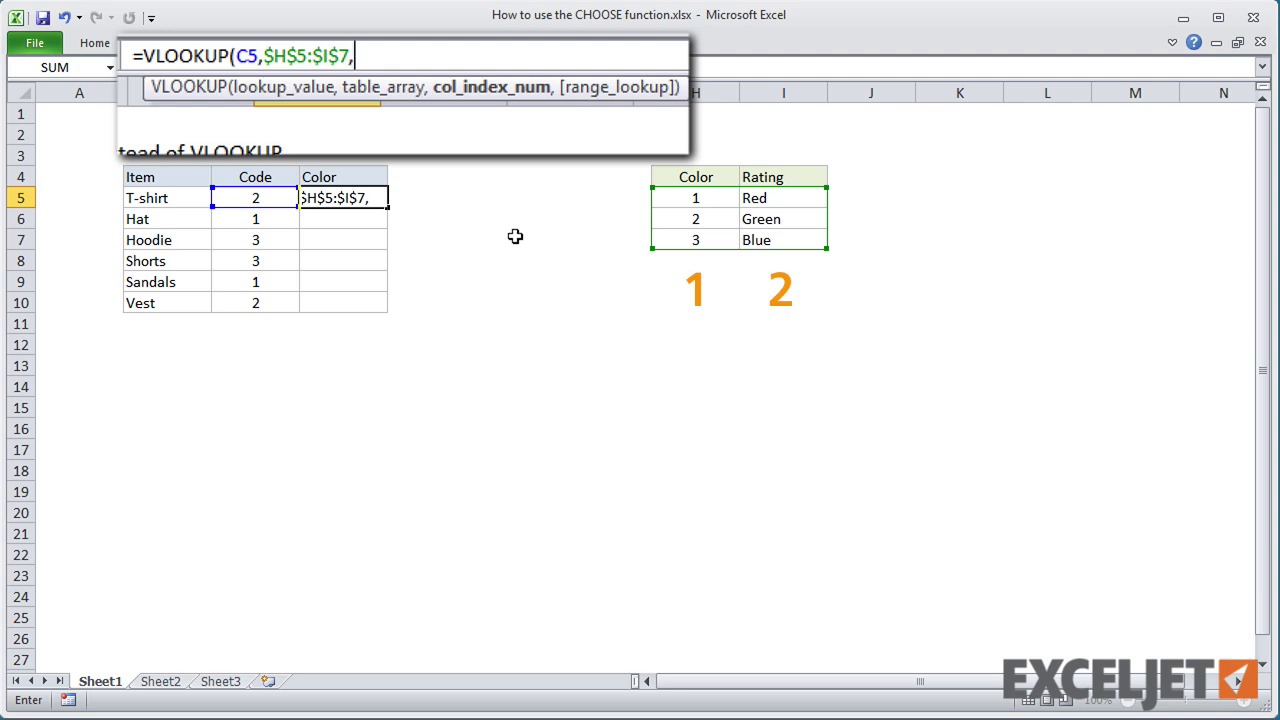
{"action": "type", "text": "2,"}
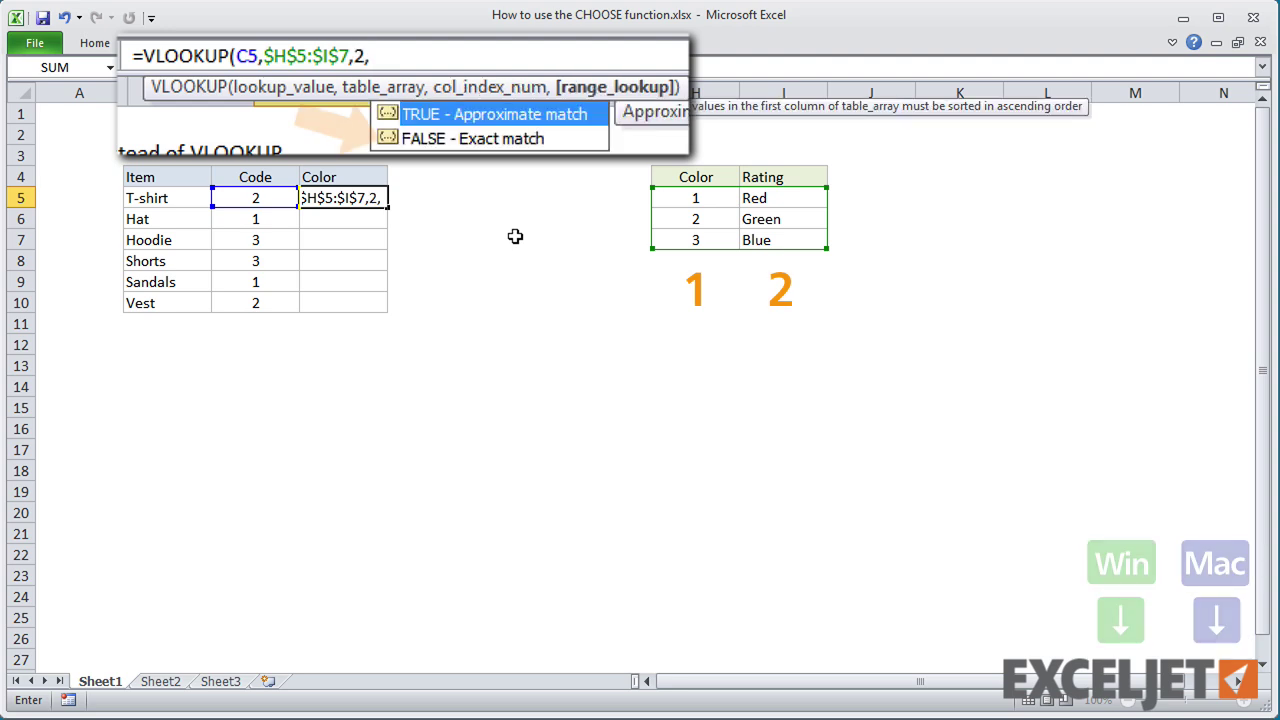
{"action": "key", "text": "Down"}
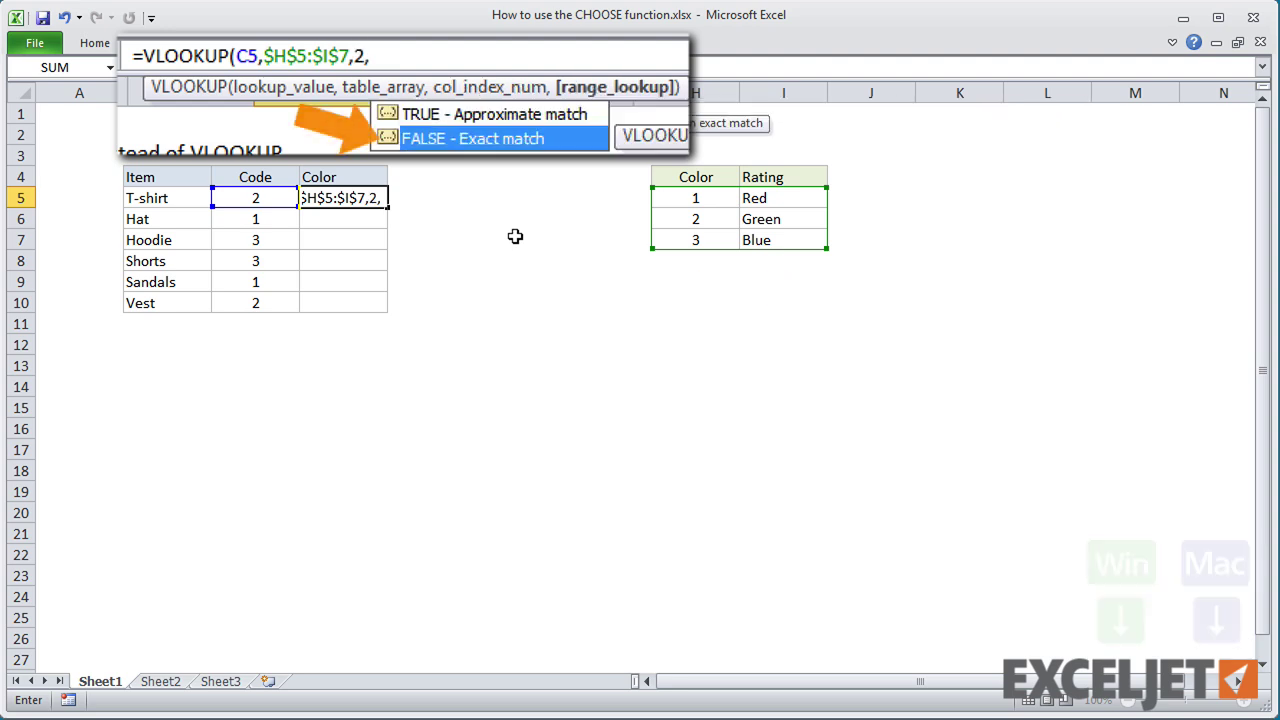
{"action": "key", "text": "Tab"}
{"action": "key", "text": "Return"}
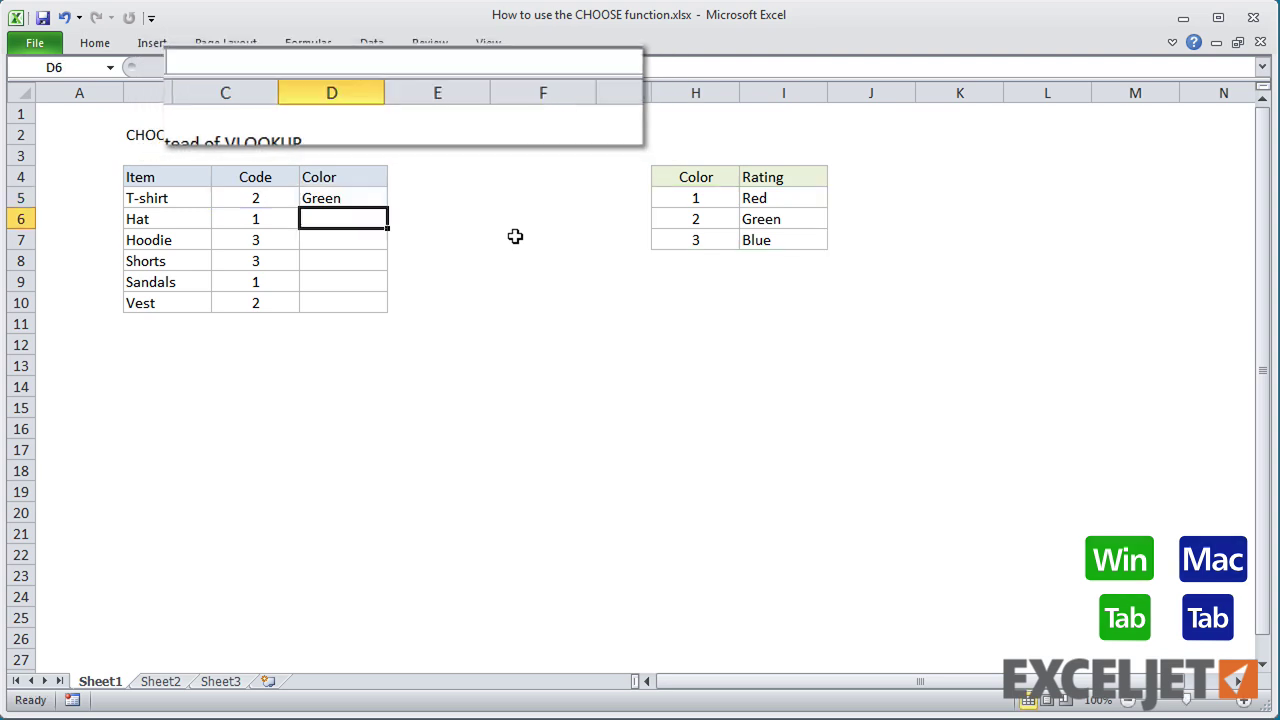
Step: Fill the VLOOKUP formula from D5 down to D10, and clear the Color cells D5:D10
{"action": "left_click", "coordinate": [368, 196]}
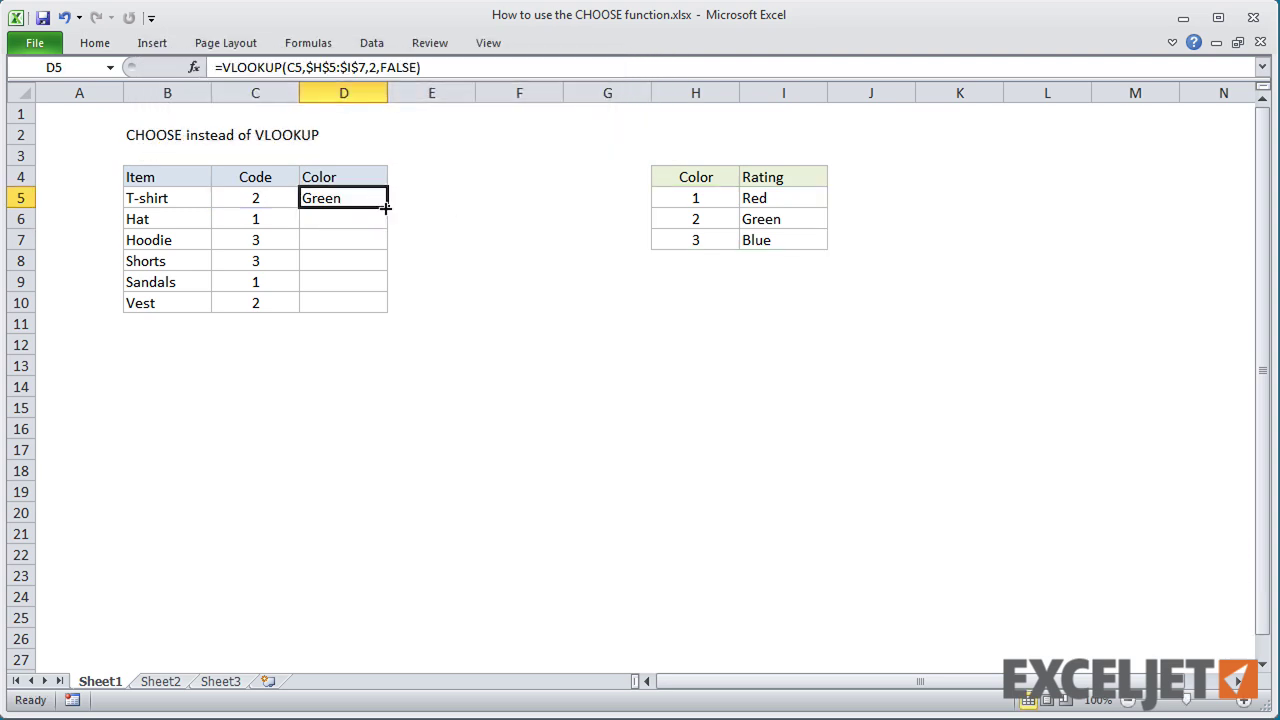
{"action": "double_click", "coordinate": [385, 207]}
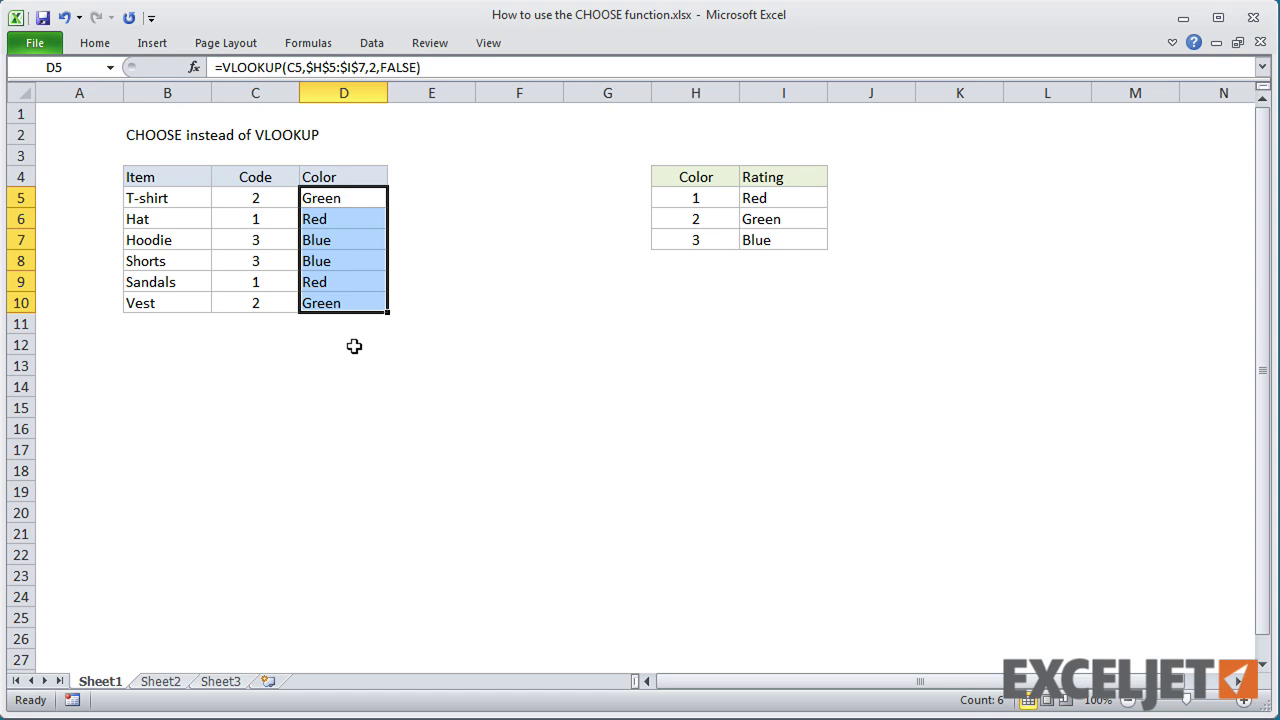
{"action": "key", "text": "Delete"}
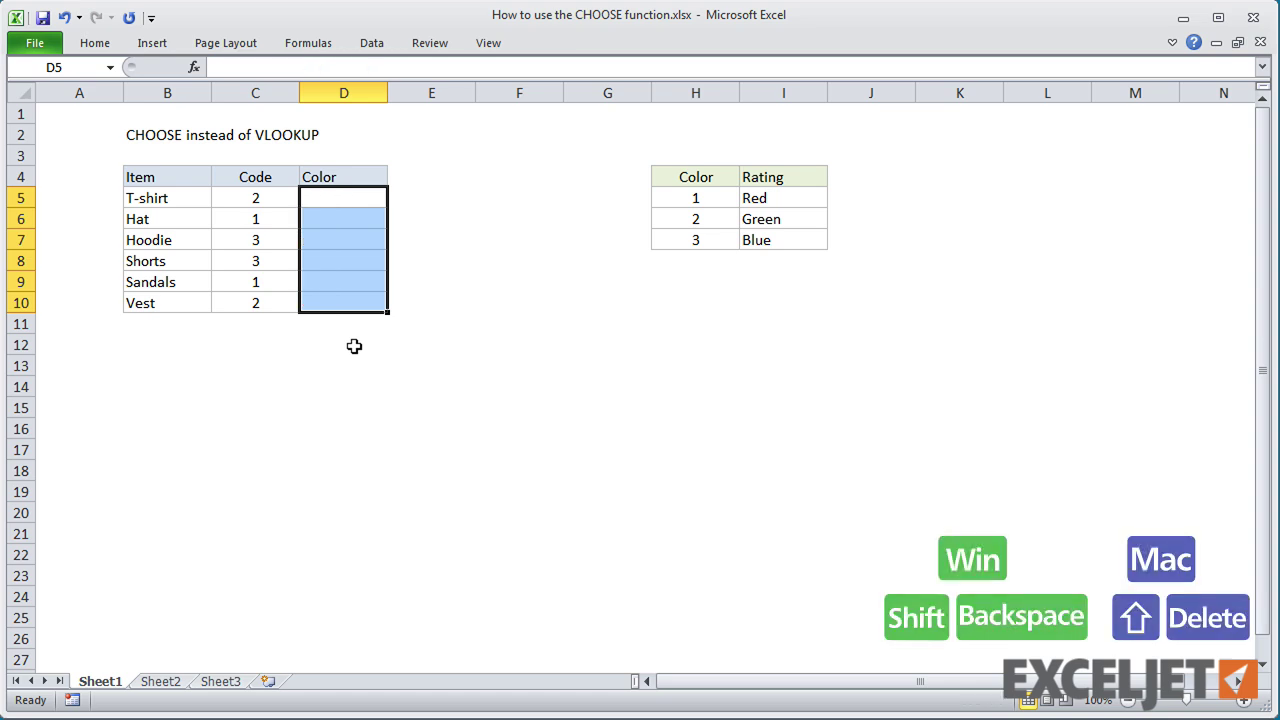
Step: Enter the formula =CHOOSE(2,"Red","Green","Blue") in D5 for the T-shirt's color
{"action": "key", "text": "shift+BackSpace"}
{"action": "type", "text": "=cho"}
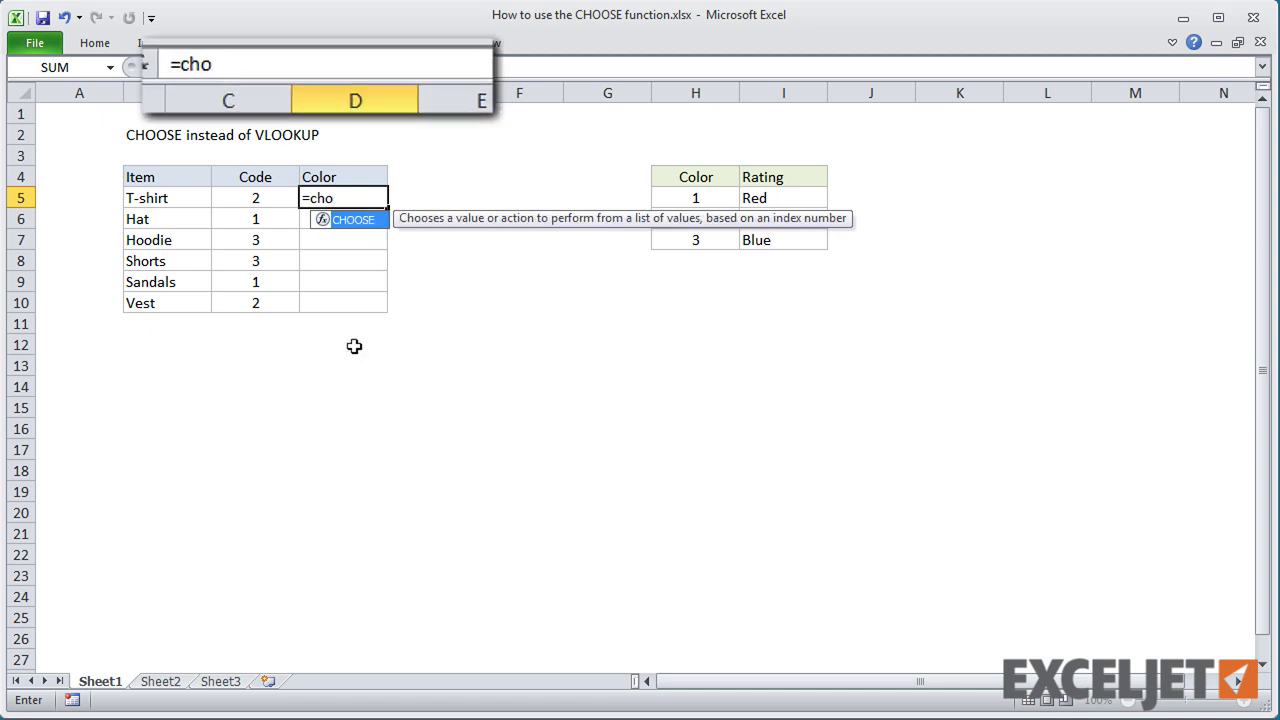
{"action": "key", "text": "Tab"}
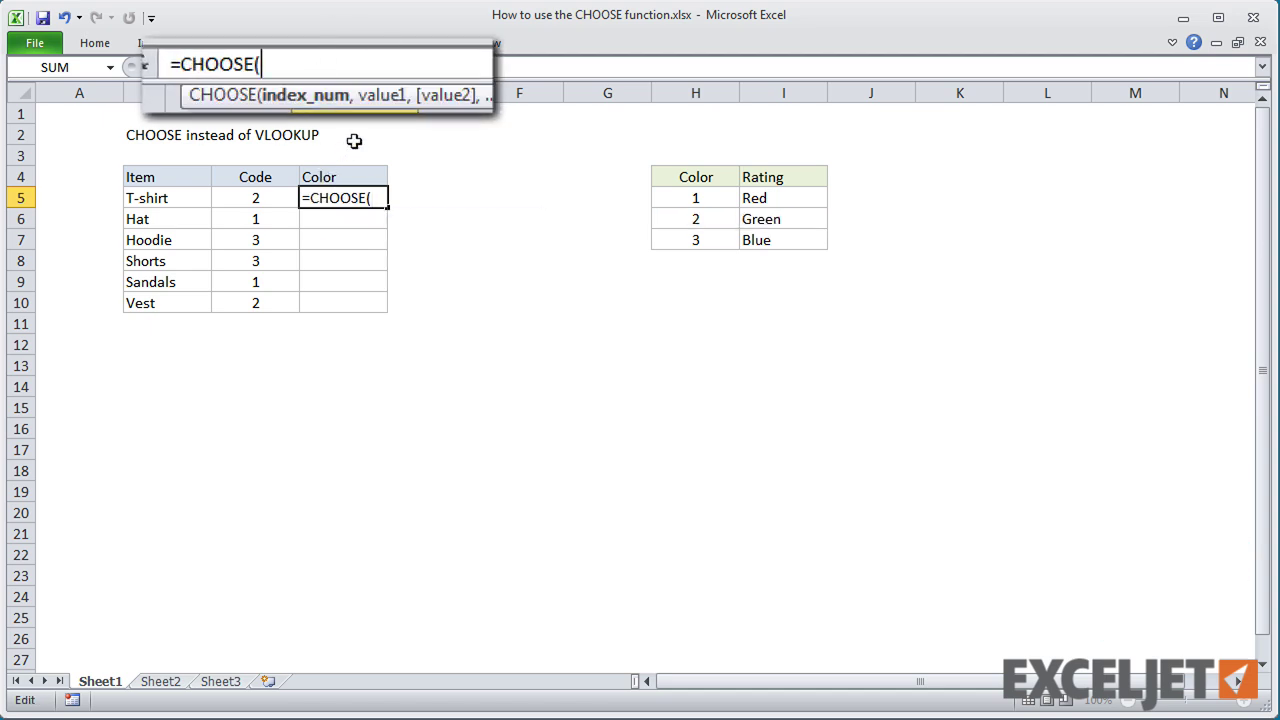
{"action": "type", "text": "2,\"Red\",\"Green\","}
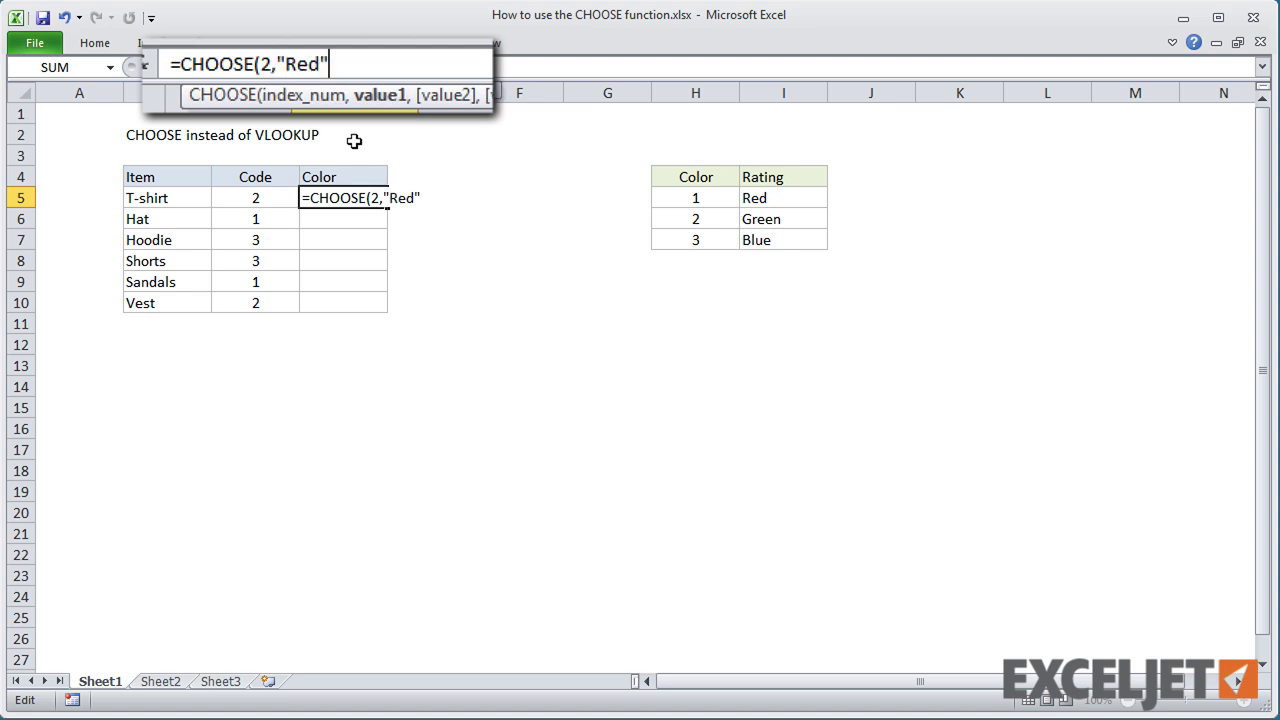
{"action": "type", "text": "\"Blue"}
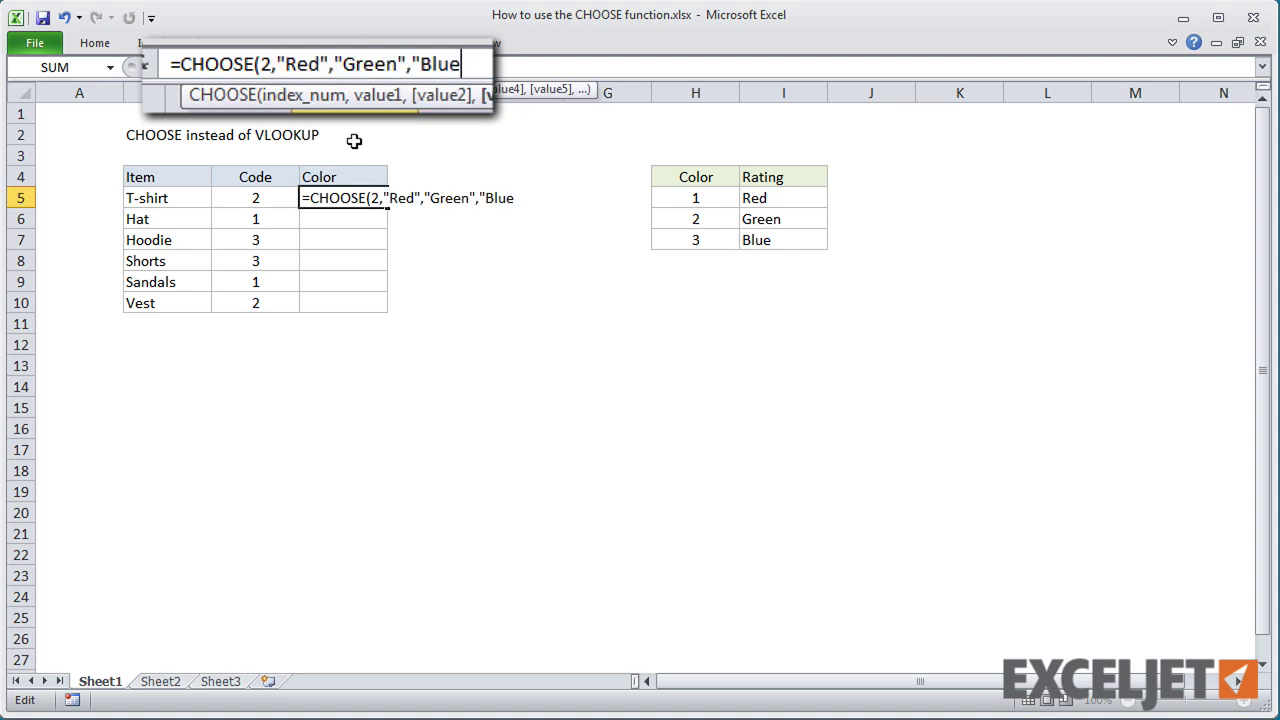
{"action": "type", "text": "\")"}
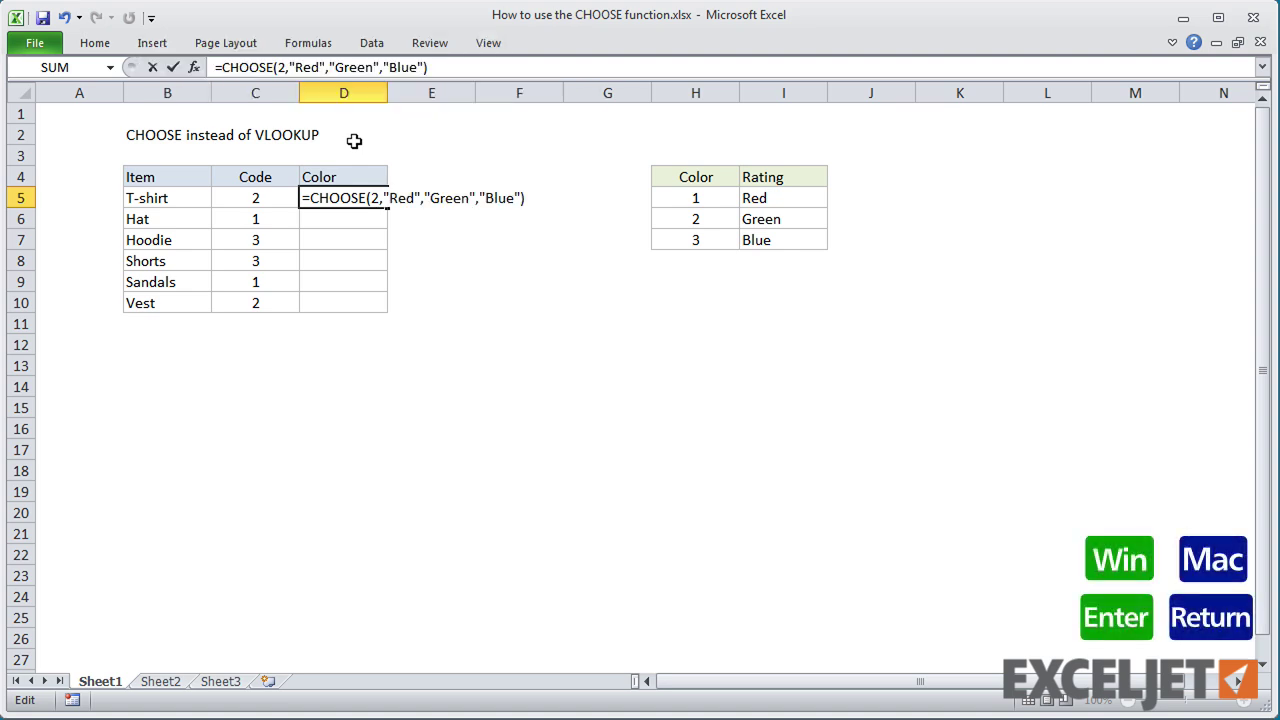
{"action": "key", "text": "Return"}
Step: Replace the hard-coded index in D5's CHOOSE formula with a reference to C5, and fill the formula down to D10
{"action": "left_click", "coordinate": [358, 200]}
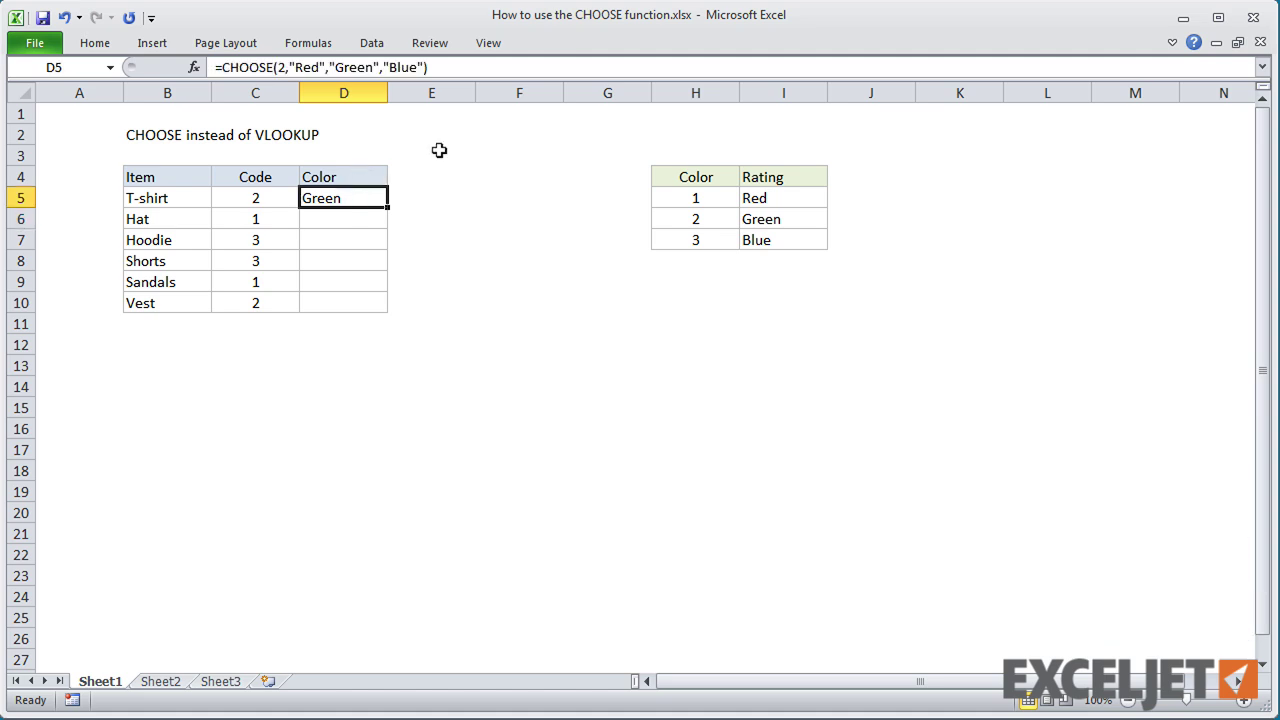
{"action": "left_click", "coordinate": [303, 68]}
{"action": "left_click", "coordinate": [305, 92]}
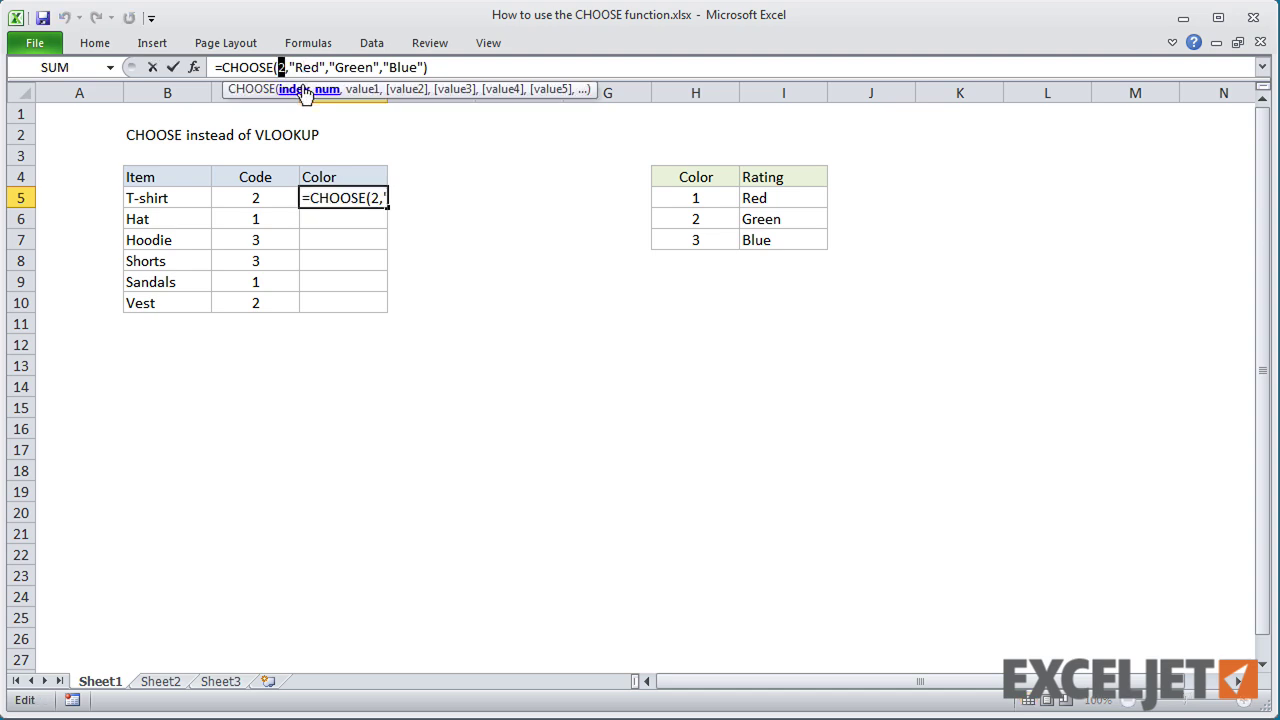
{"action": "left_click", "coordinate": [272, 197]}
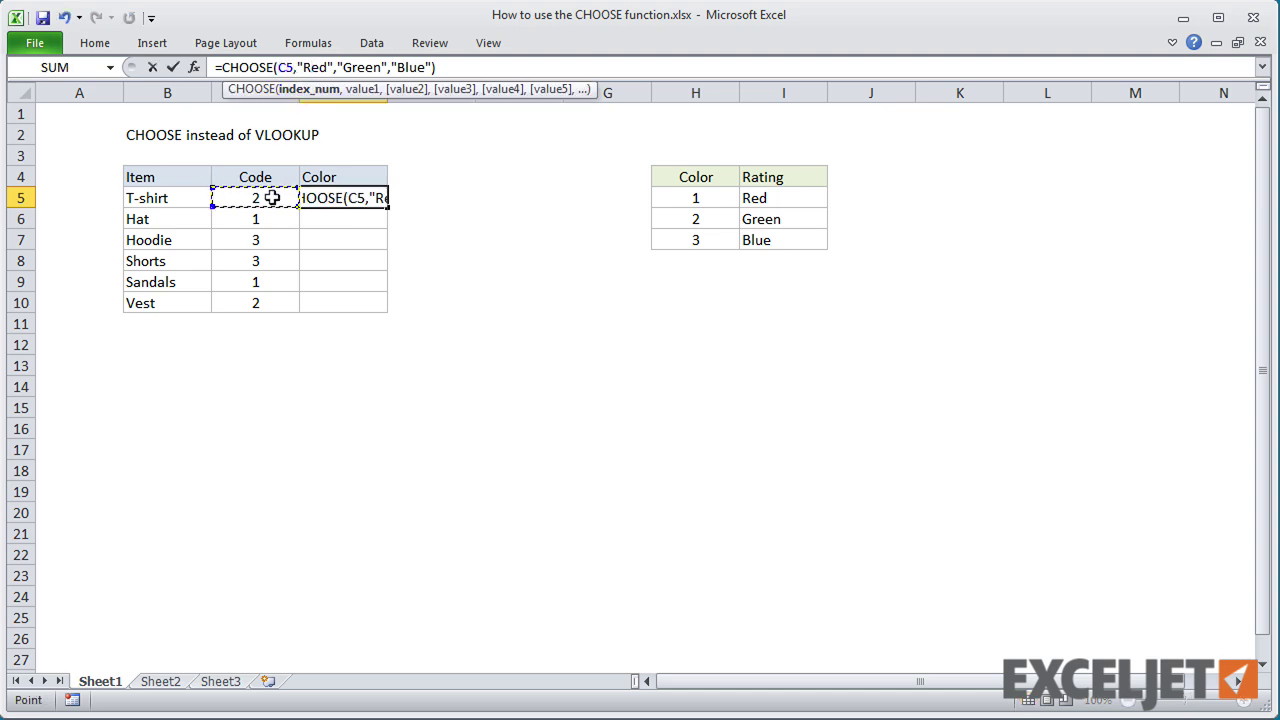
{"action": "key", "text": "Return"}
{"action": "left_click", "coordinate": [329, 198]}
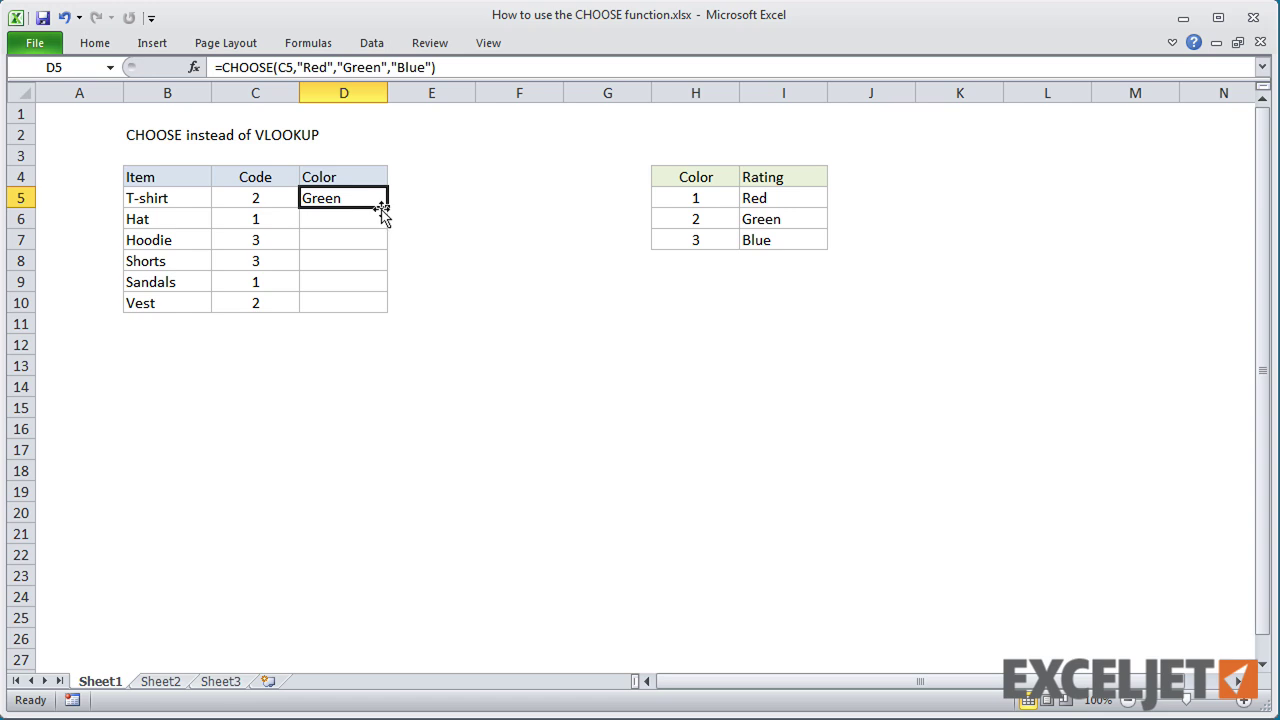
{"action": "double_click", "coordinate": [386, 209]}
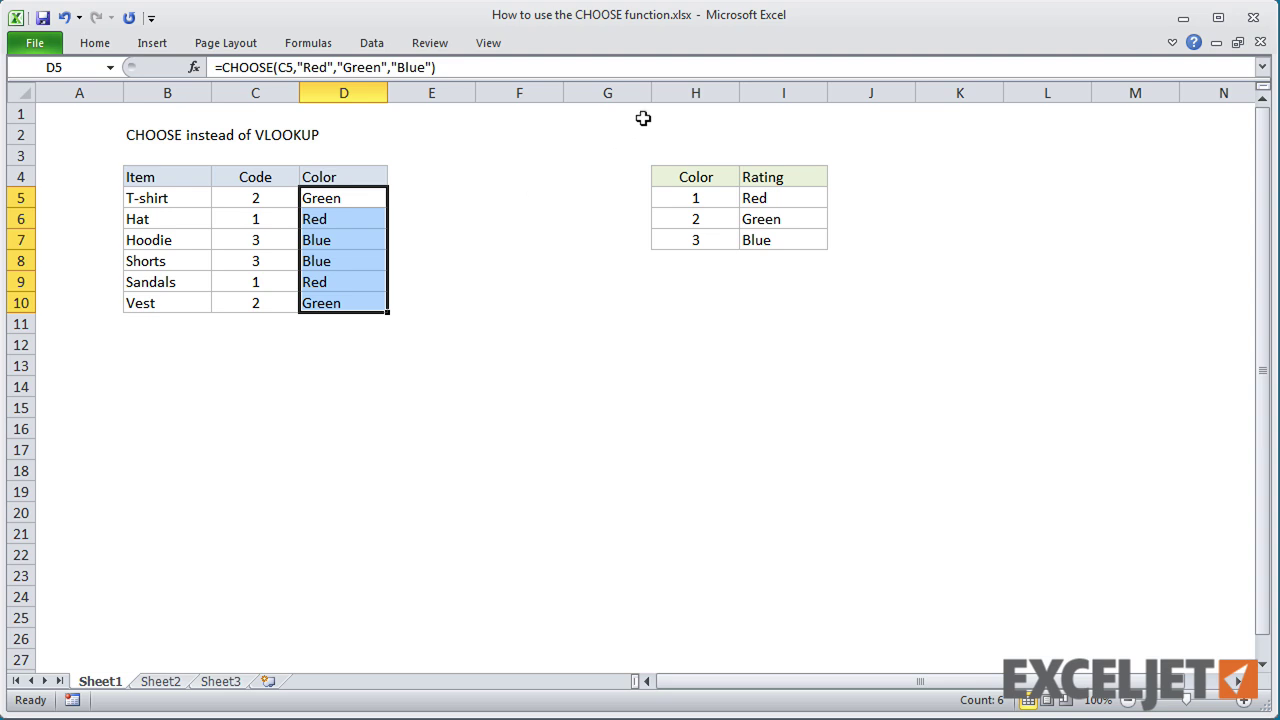
Step: Delete columns H and I, which hold the color lookup table
{"action": "left_click_drag", "start_coordinate": [683, 92], "coordinate": [775, 92]}
{"action": "key", "text": "ctrl+minus"}
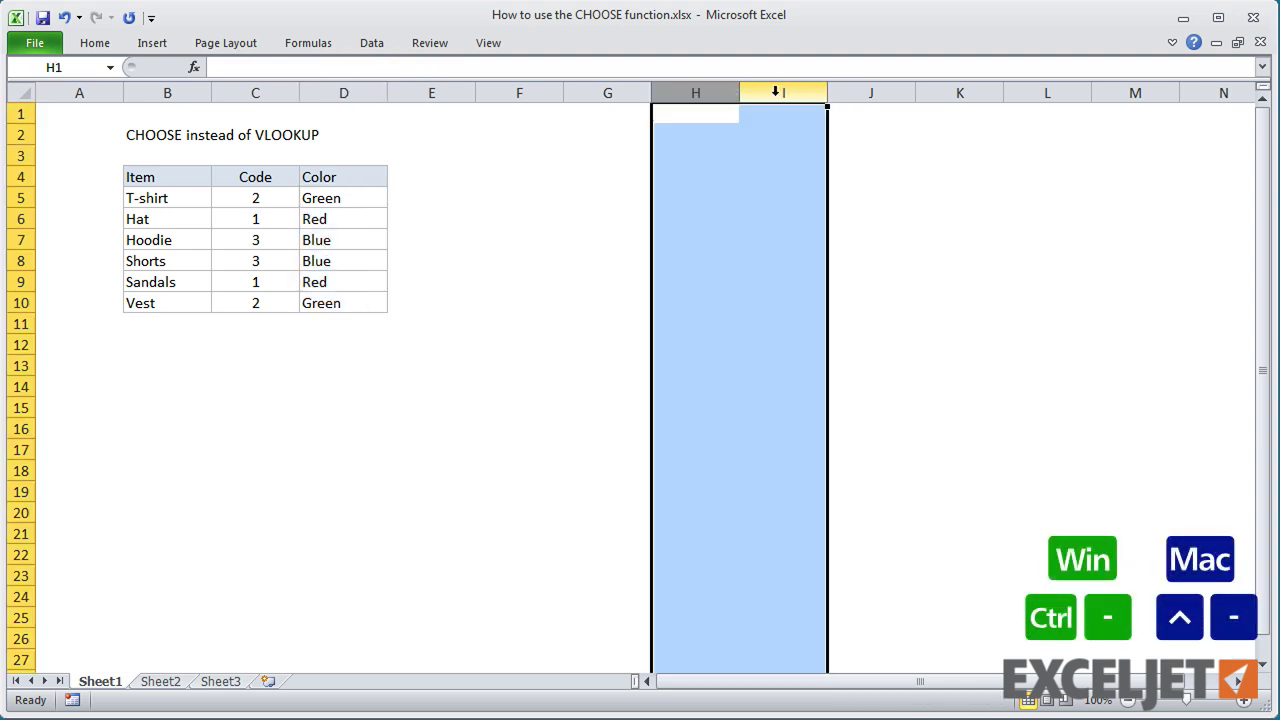
{"action": "left_click", "coordinate": [345, 344]}
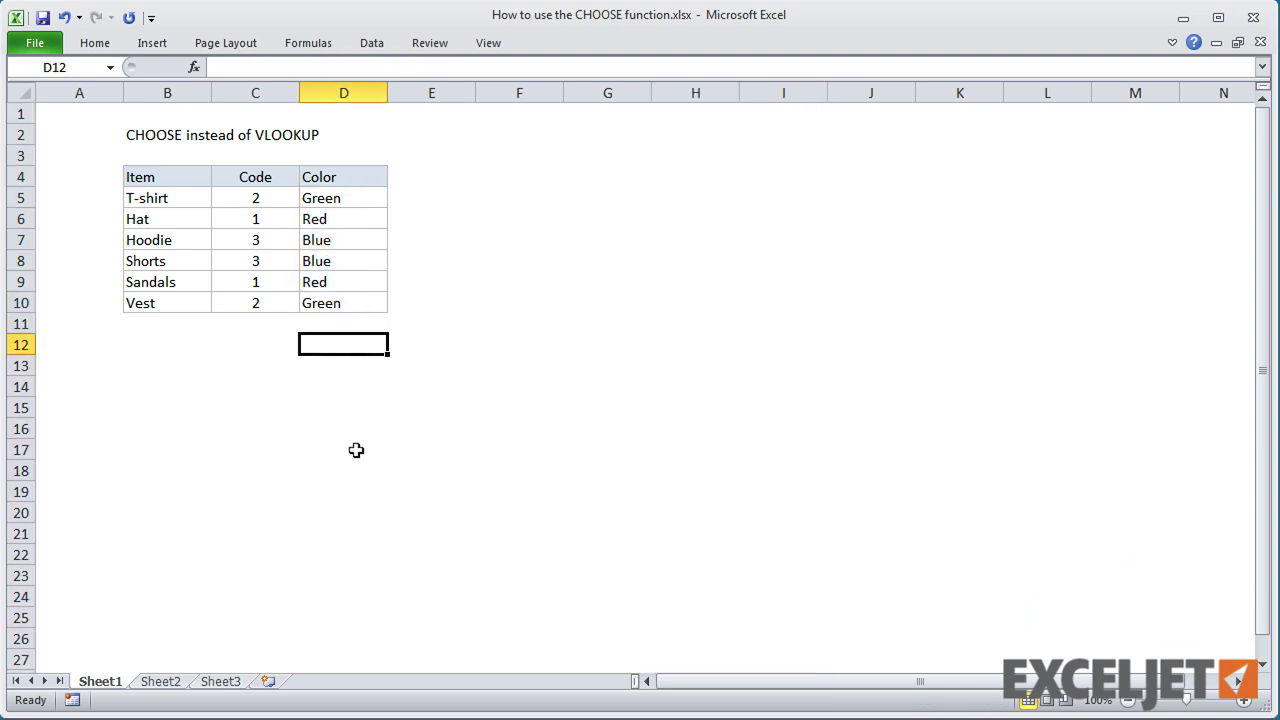
Step: Switch to Sheet2 and clear the nested IF formulas from the Rating cells D5:D10
{"action": "left_click", "coordinate": [161, 681]}
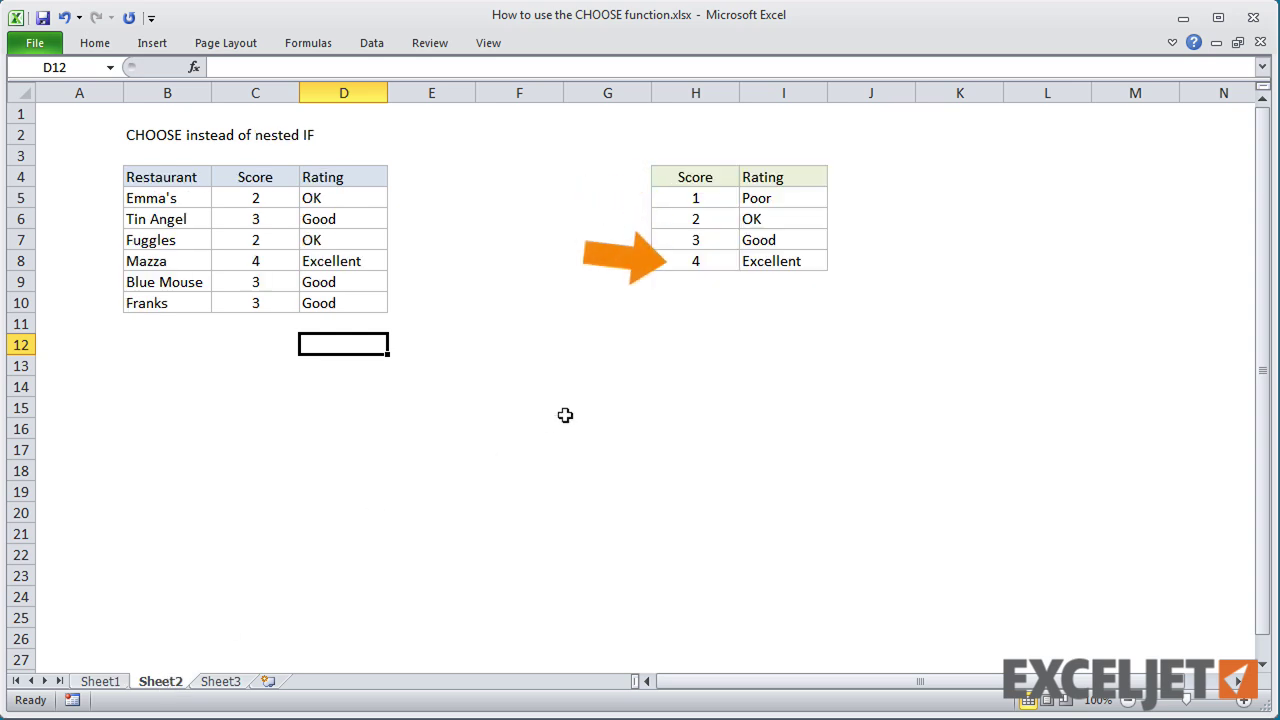
{"action": "left_click", "coordinate": [340, 197]}
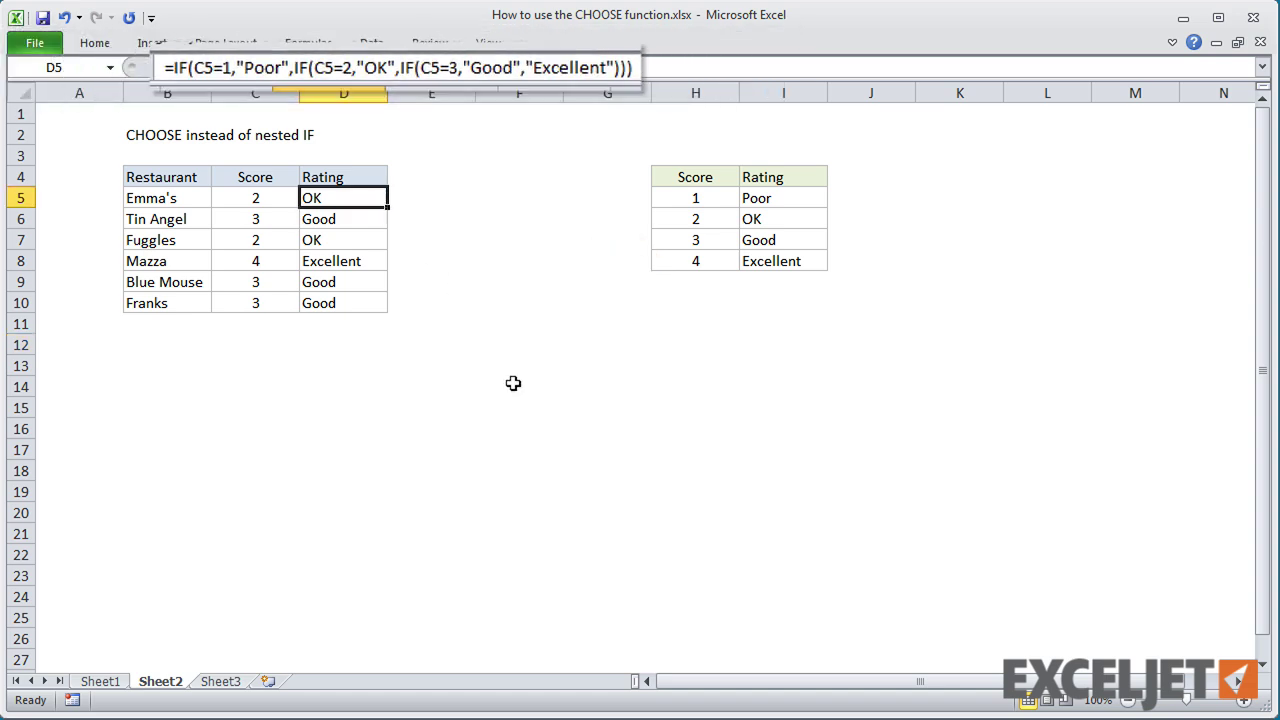
{"action": "key", "text": "ctrl+shift+Down"}
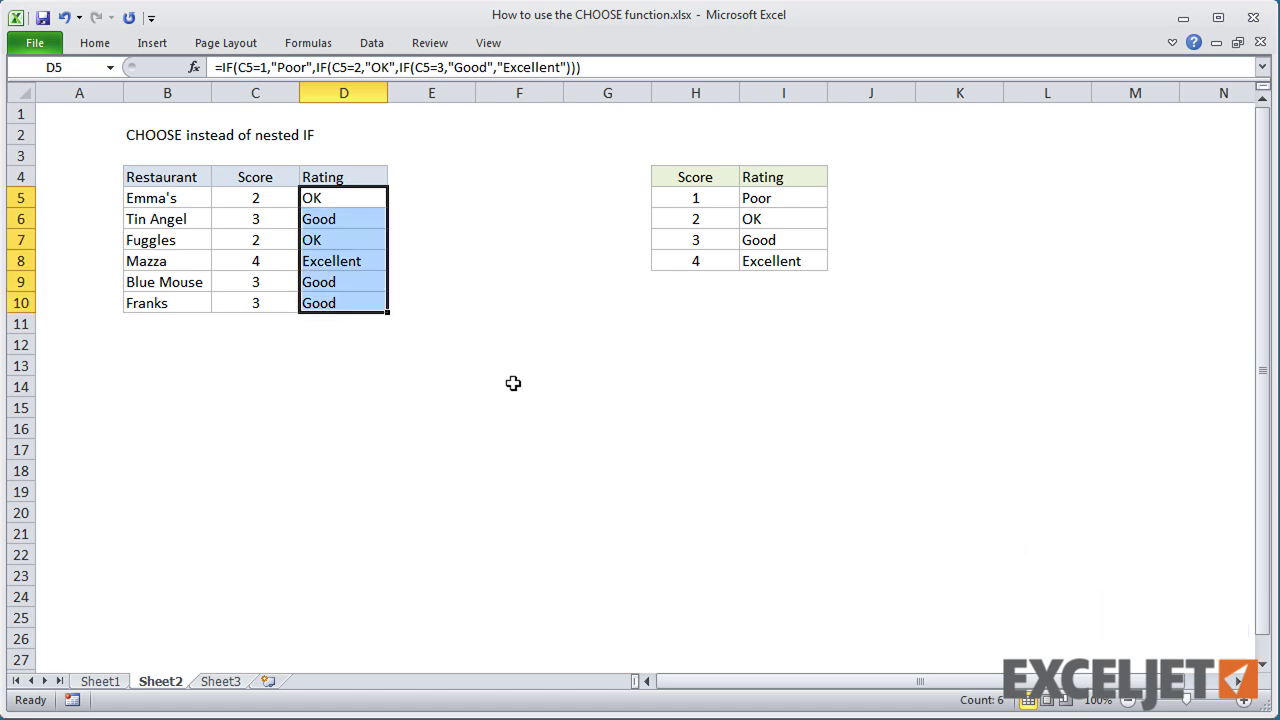
{"action": "key", "text": "Delete"}
Step: Enter =CHOOSE(C5,"Poor","OK","Good","Excellent") in D5 and fill it down to D10
{"action": "key", "text": "shift+BackSpace"}
{"action": "type", "text": "="}
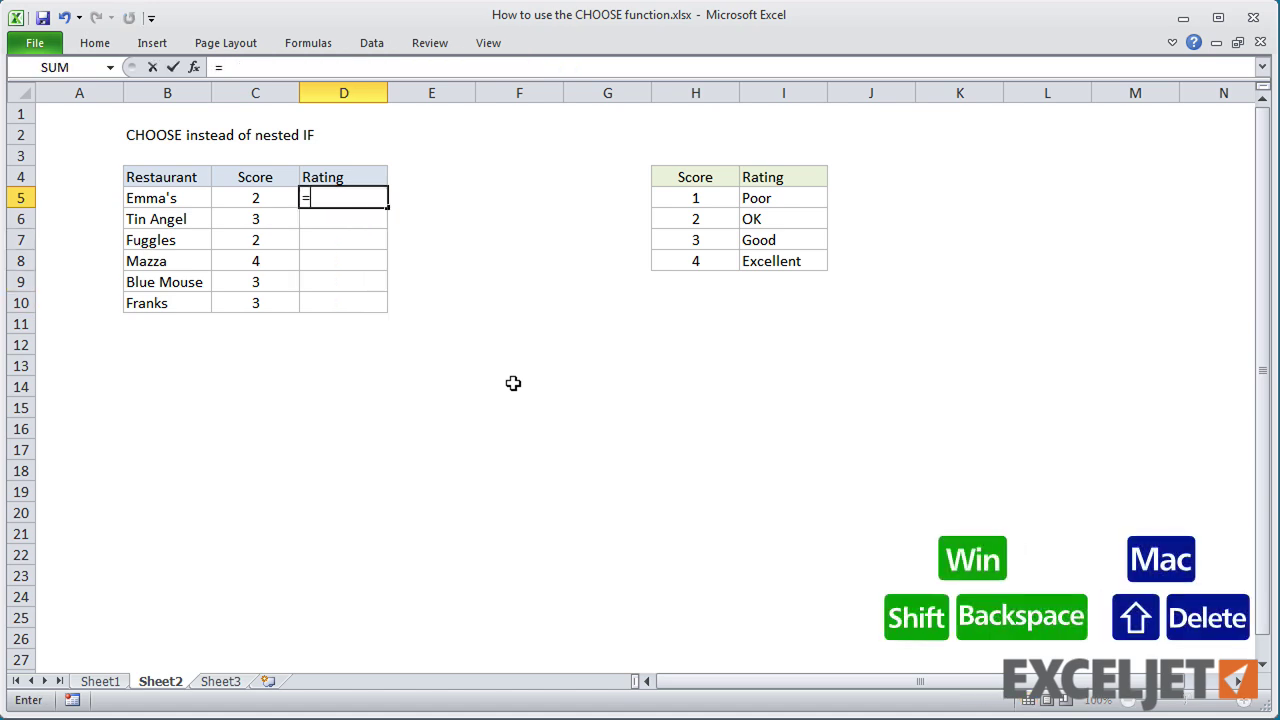
{"action": "type", "text": "choose("}
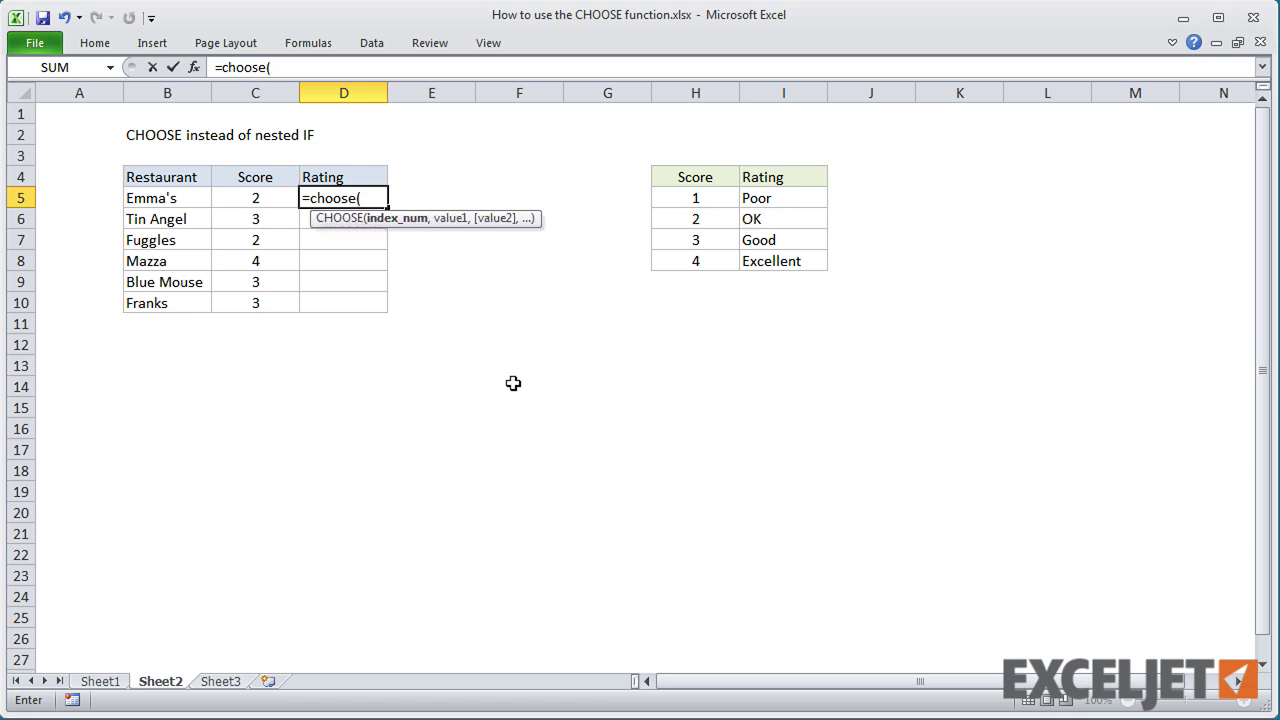
{"action": "key", "text": "Left"}
{"action": "type", "text": ","}
{"action": "left_click", "coordinate": [361, 70]}
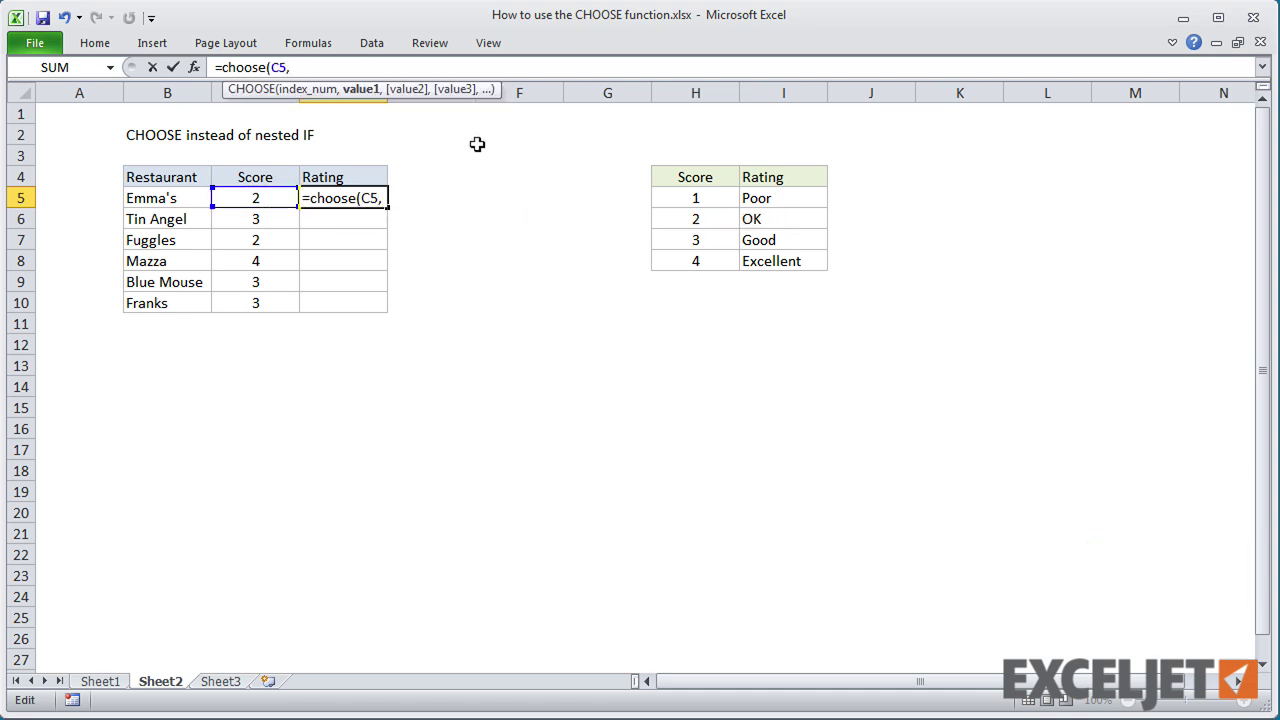
{"action": "type", "text": "\"Poor\",\"OK\",\"Good\",\""}
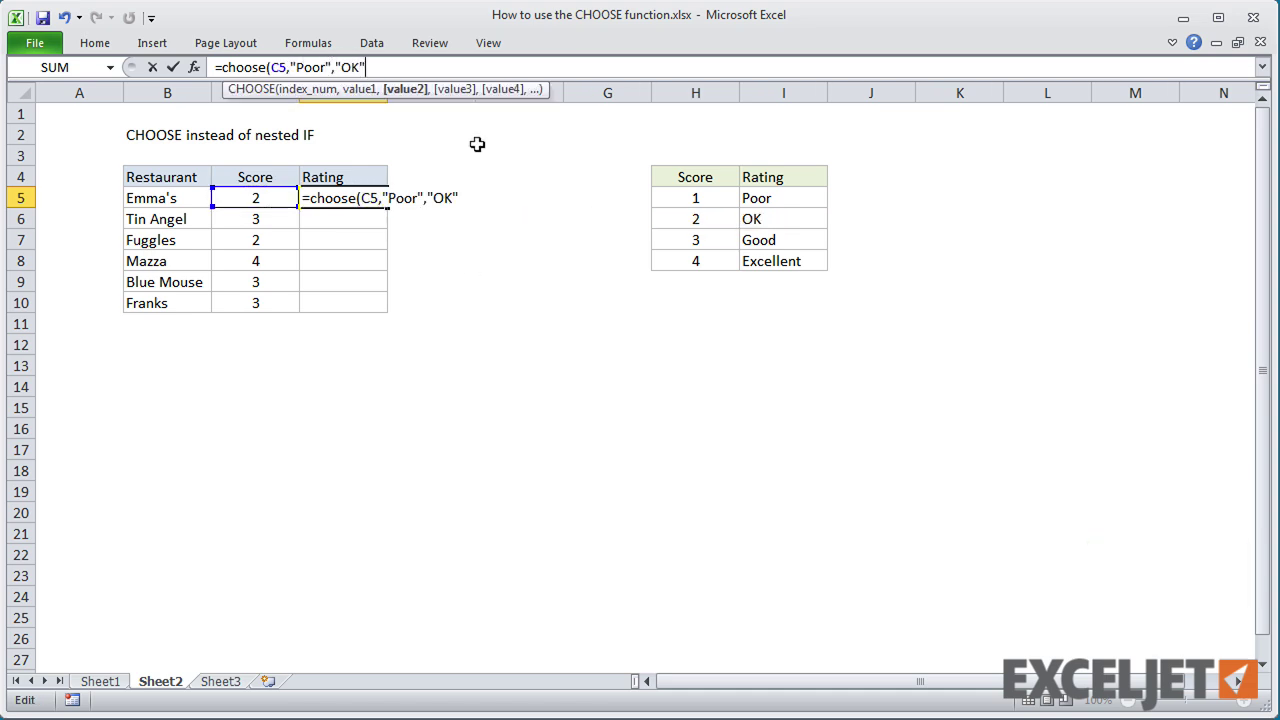
{"action": "type", "text": "Excellent\")"}
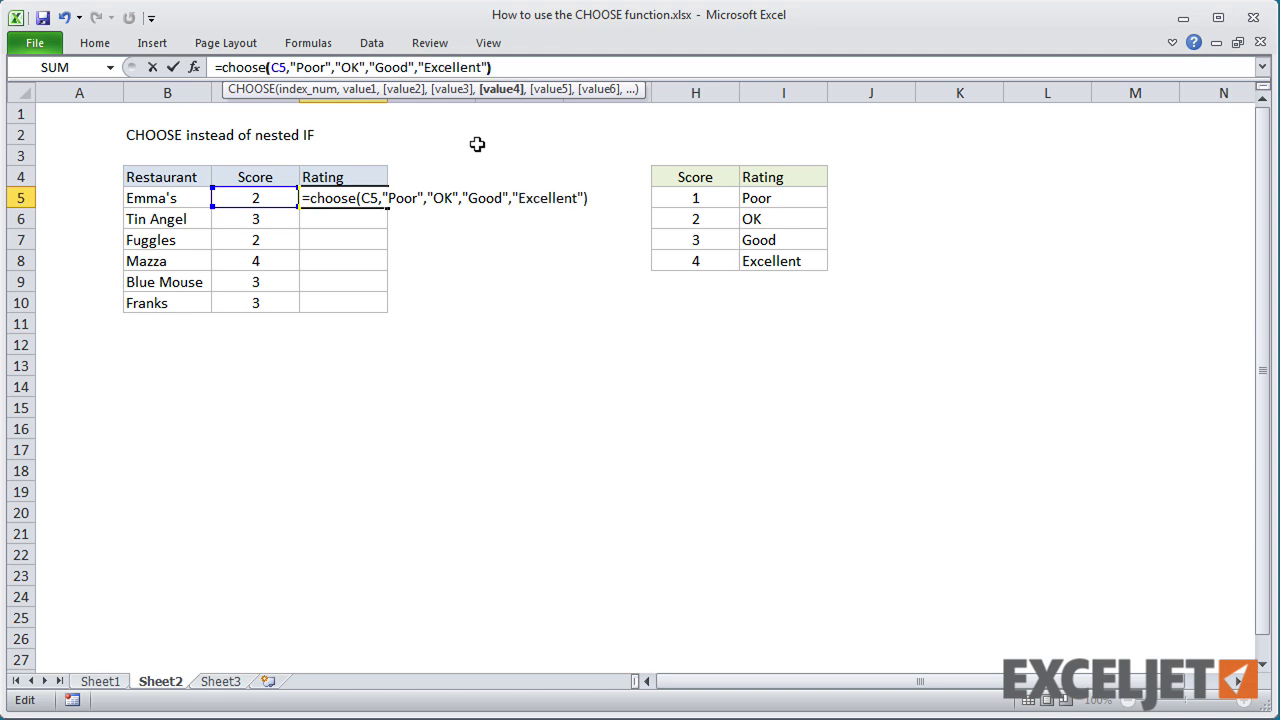
{"action": "key", "text": "Return"}
{"action": "left_click", "coordinate": [375, 193]}
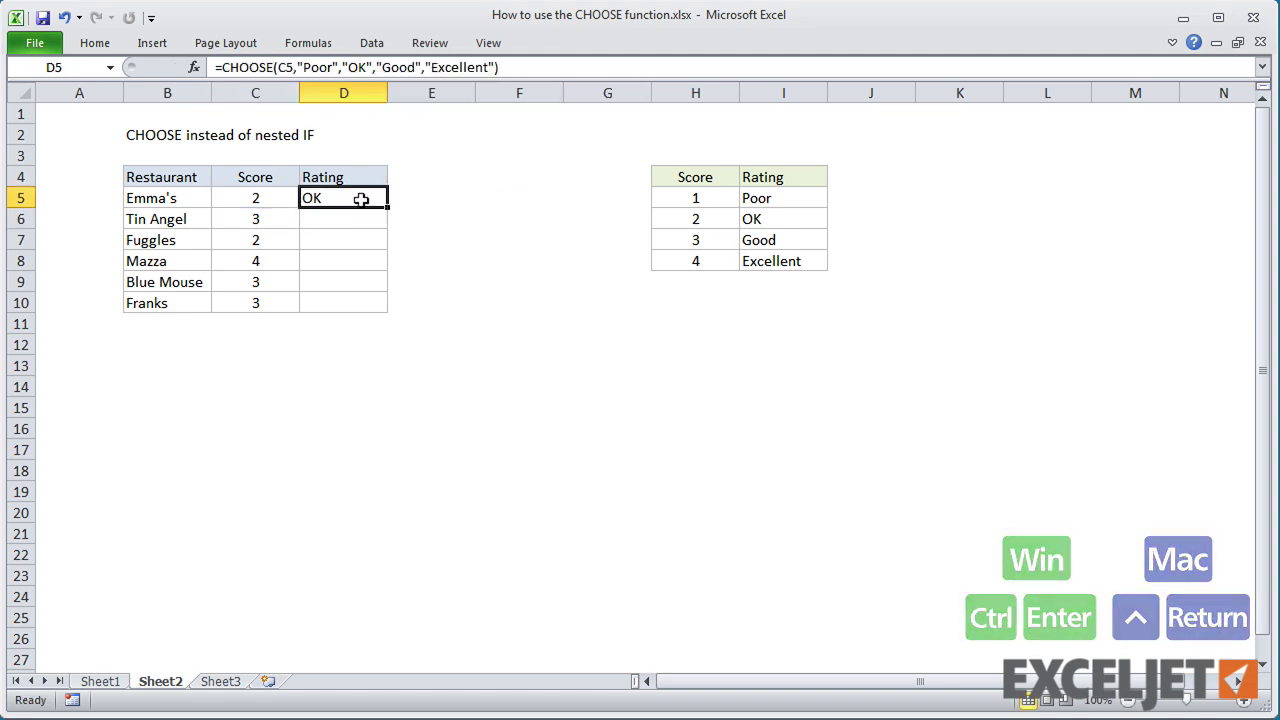
{"action": "double_click", "coordinate": [388, 206]}
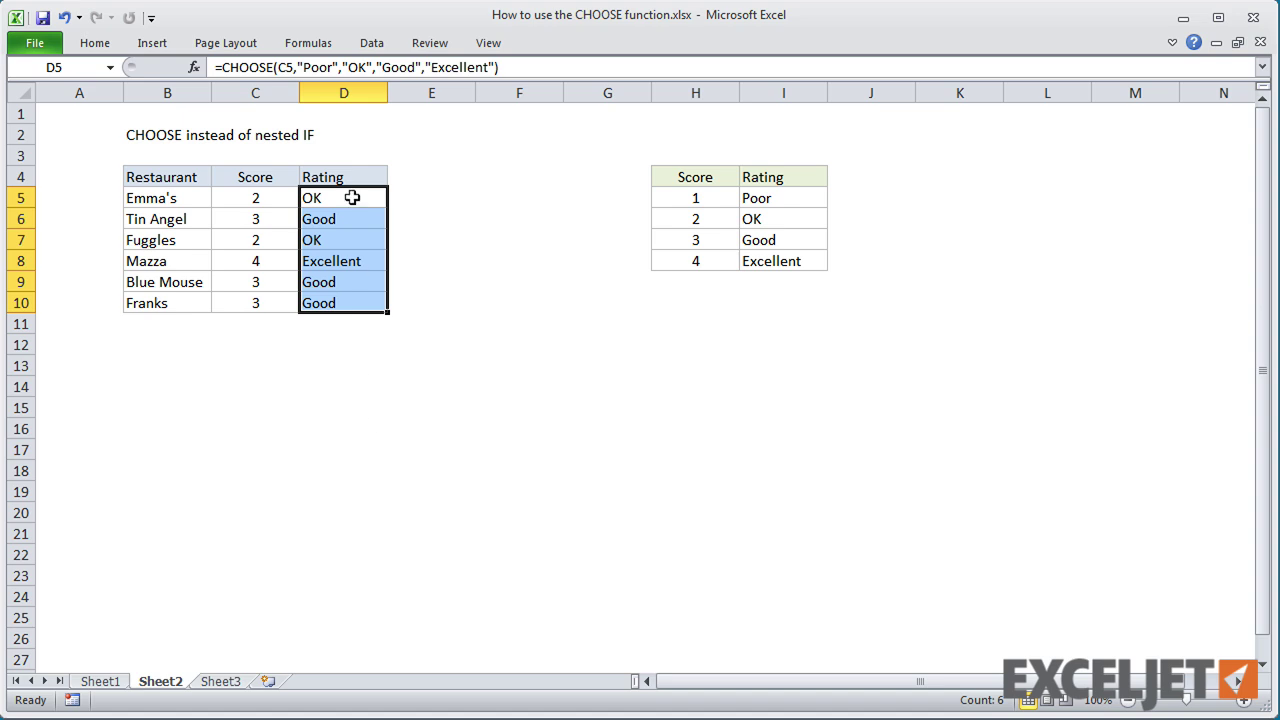
Step: Replace the hard-coded ratings in the D5:D10 CHOOSE formulas with absolute references $I$5, $I$6, $I$7 and $I$8
{"action": "left_click_drag", "start_coordinate": [298, 66], "coordinate": [587, 86]}
{"action": "key", "text": "BackSpace"}
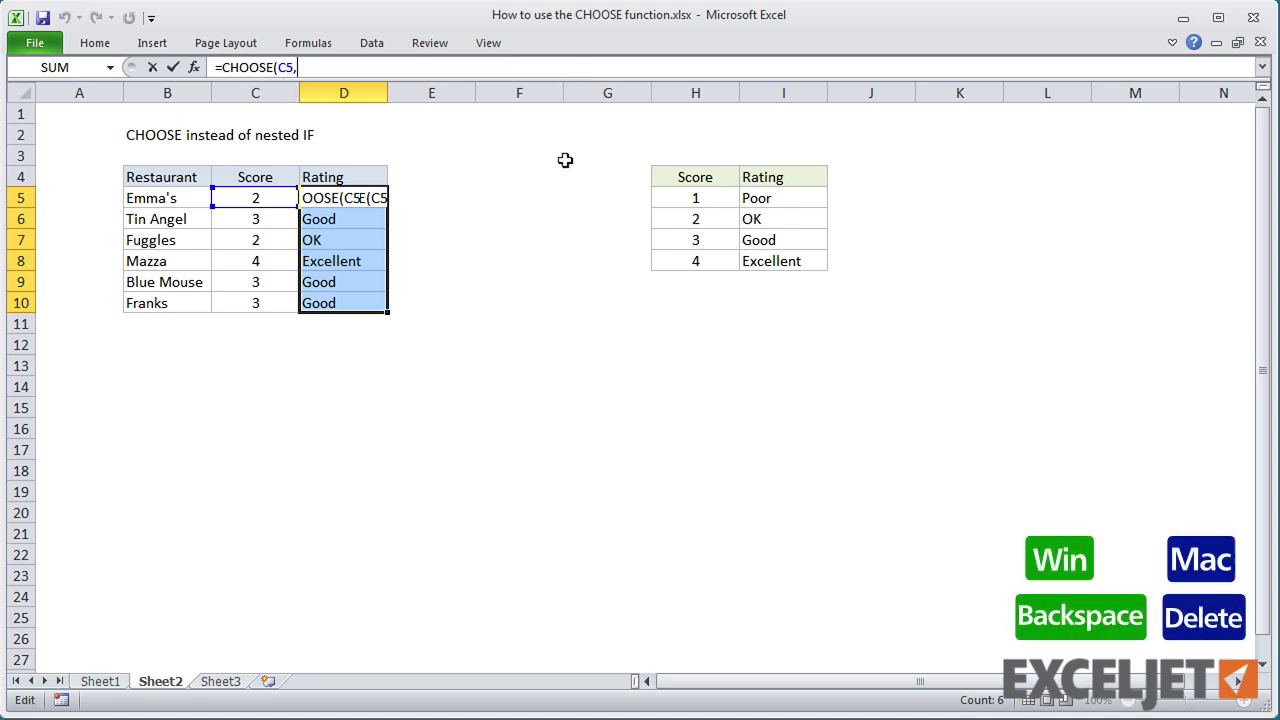
{"action": "left_click", "coordinate": [752, 197], "text": "ctrl"}
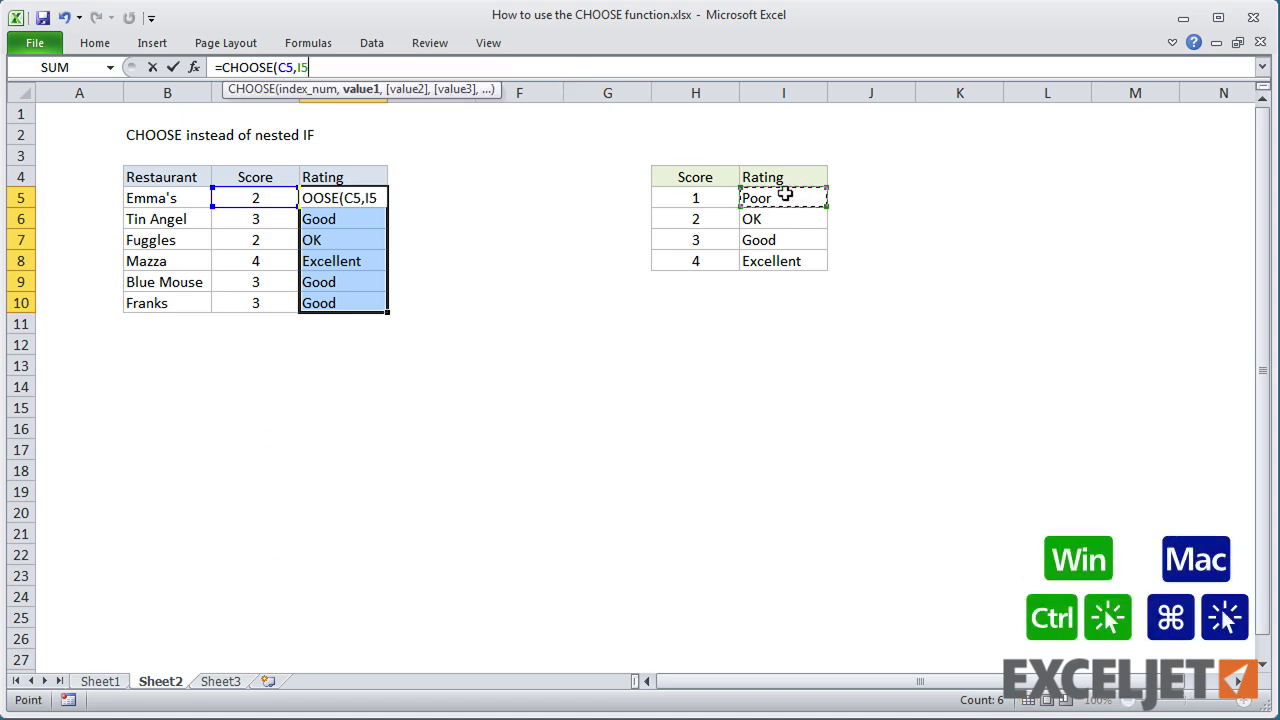
{"action": "key", "text": "F4"}
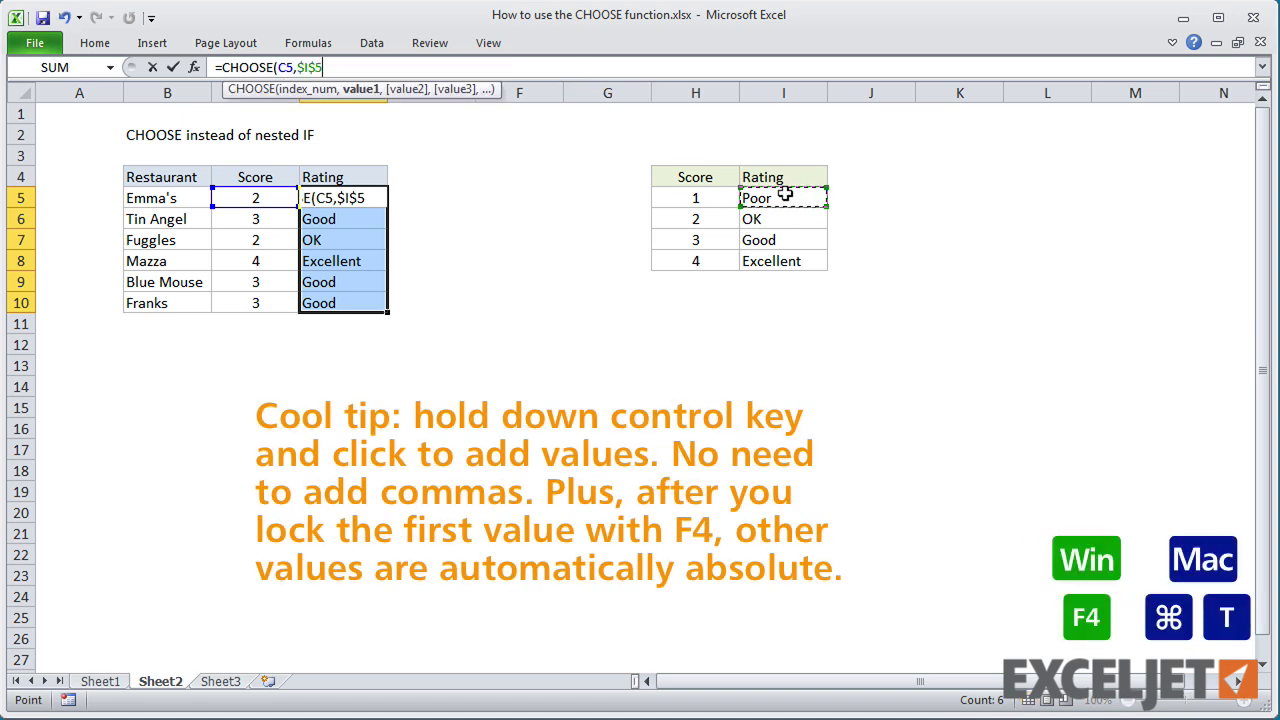
{"action": "left_click", "coordinate": [792, 218], "text": "ctrl"}
{"action": "left_click", "coordinate": [796, 238], "text": "ctrl"}
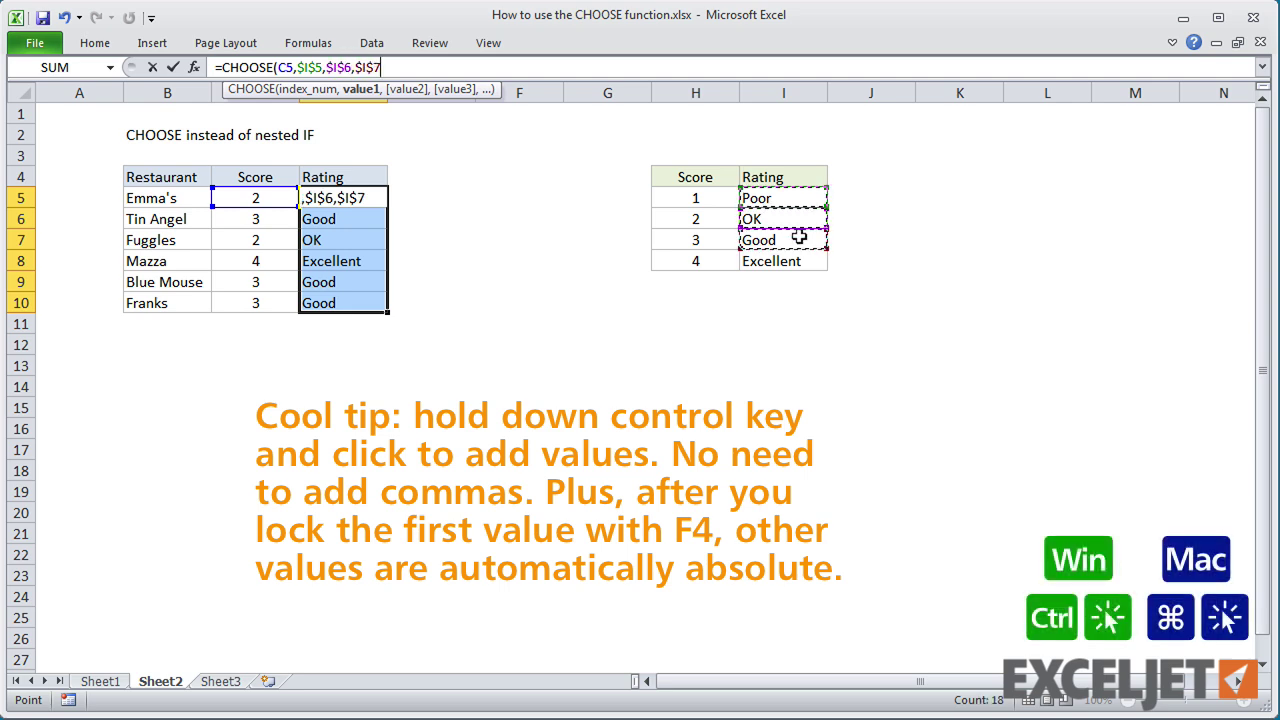
{"action": "left_click", "coordinate": [801, 263], "text": "ctrl"}
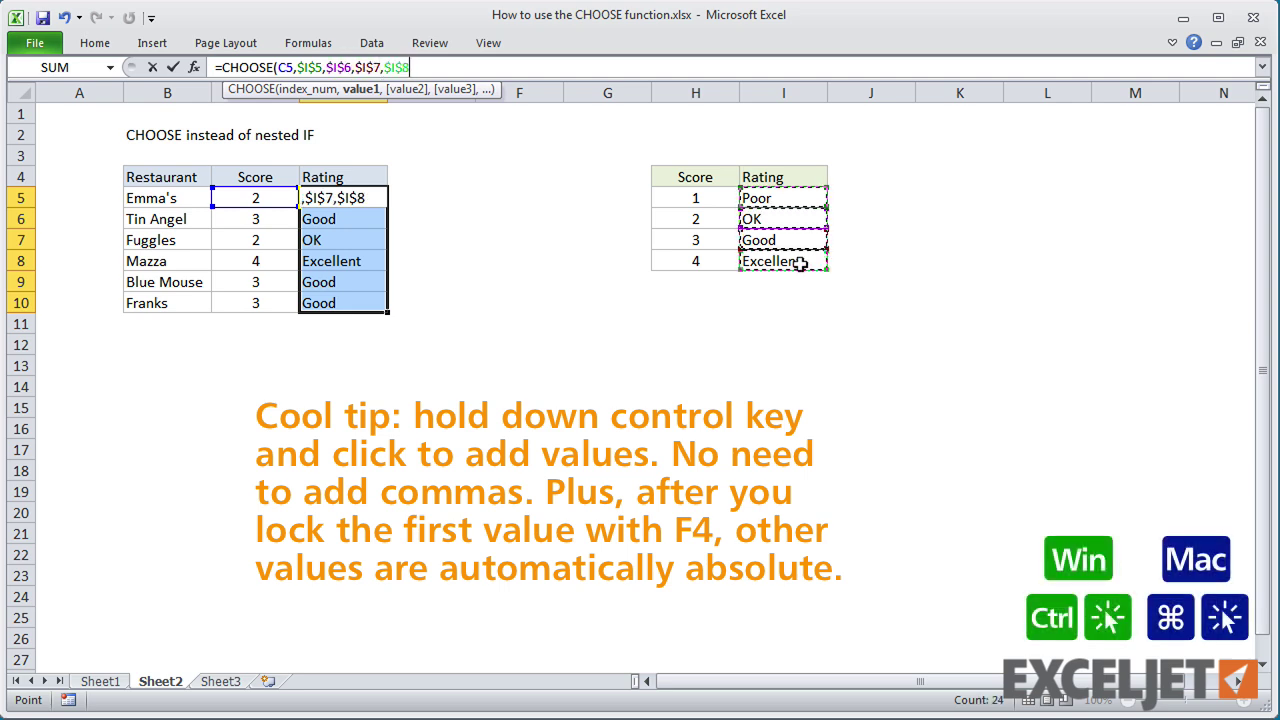
{"action": "type", "text": ")"}
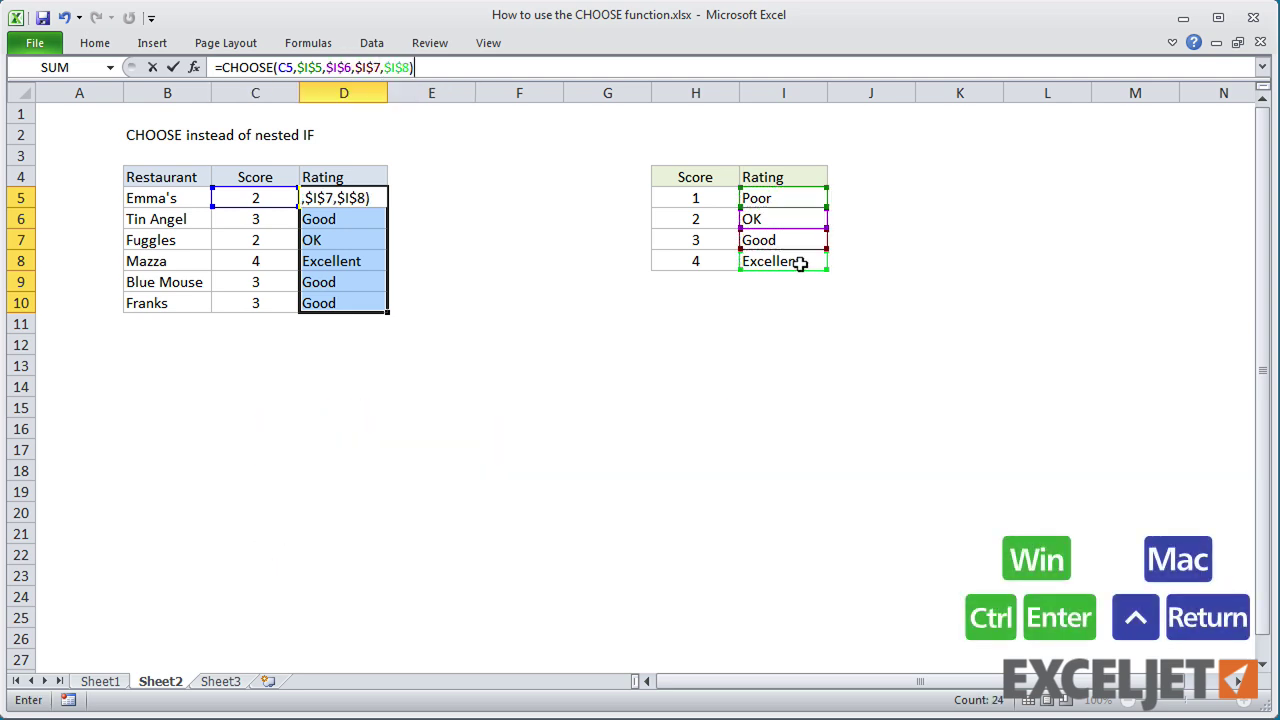
{"action": "key", "text": "ctrl+Return"}
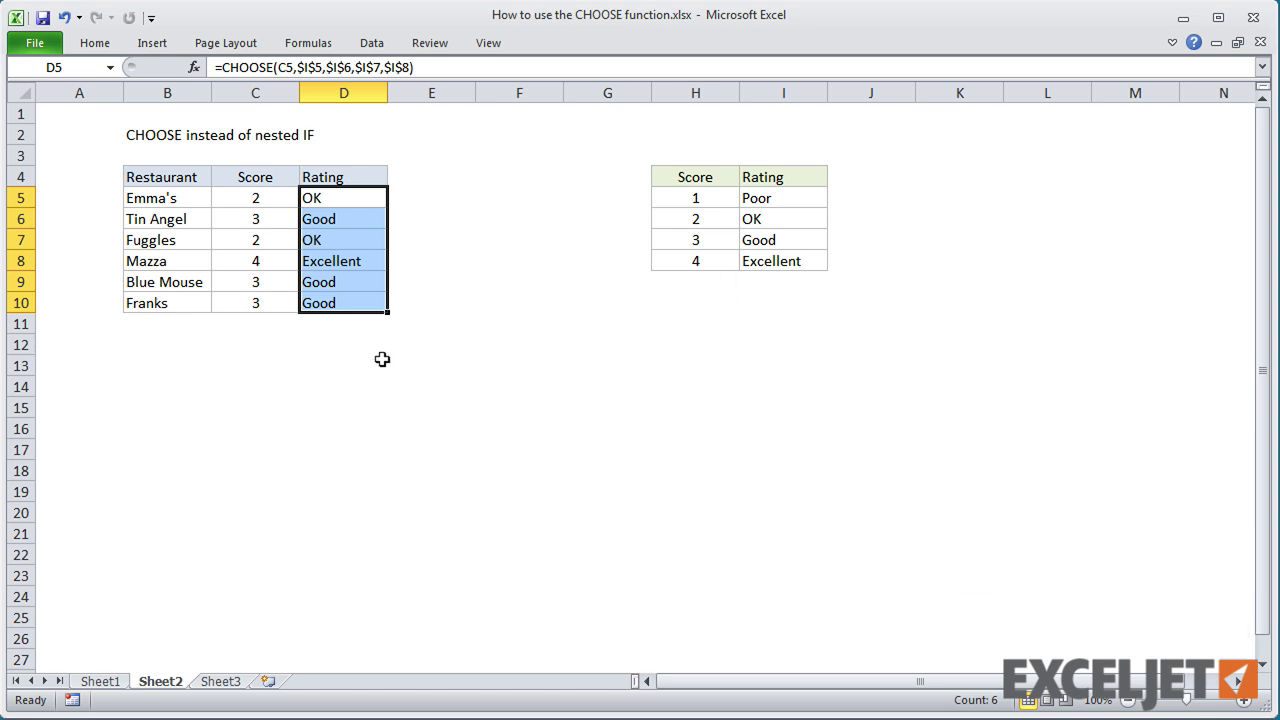
{"action": "left_click", "coordinate": [352, 347]}
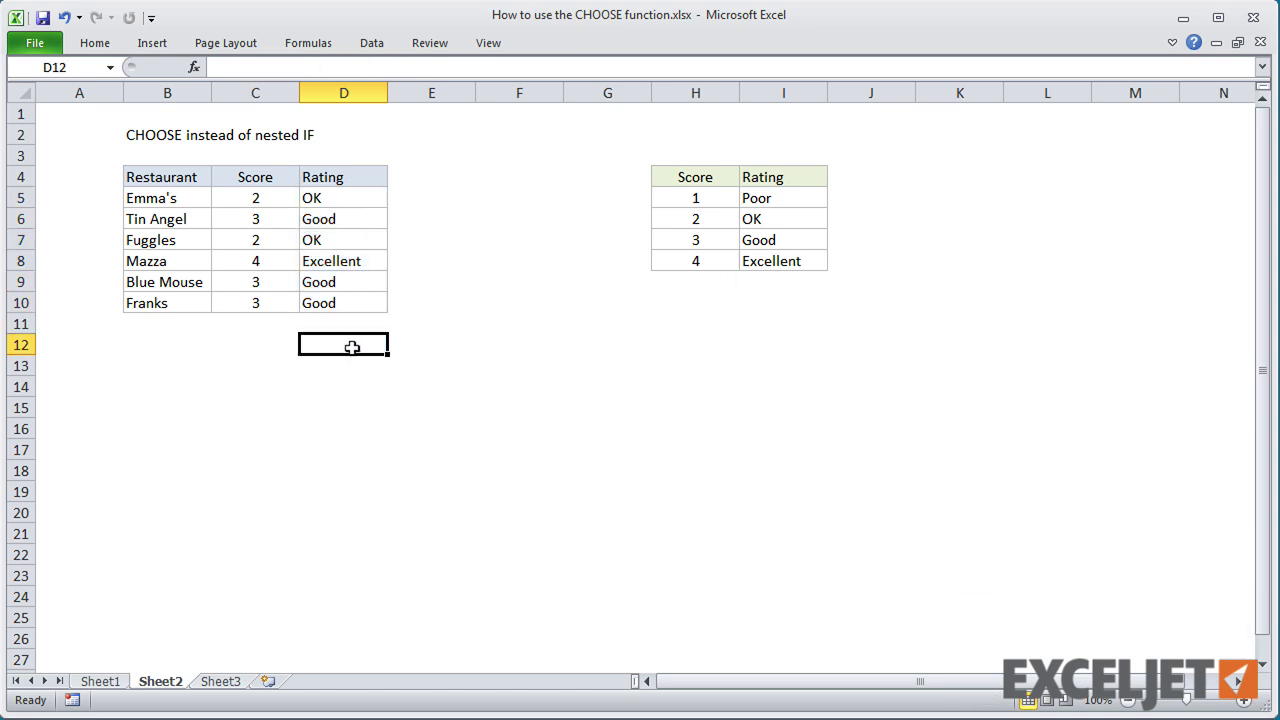
Step: Change the rating for score 4 in the lookup table to Awesome
{"action": "left_click", "coordinate": [760, 262]}
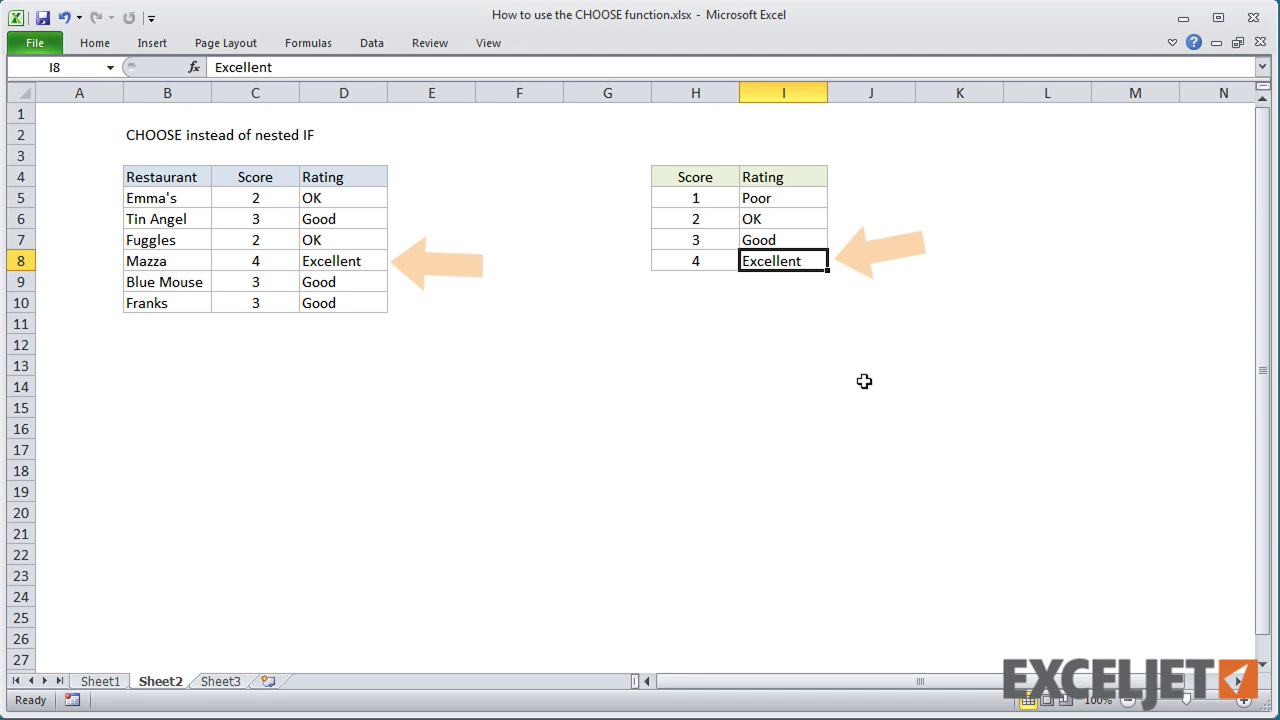
{"action": "type", "text": "Awes"}
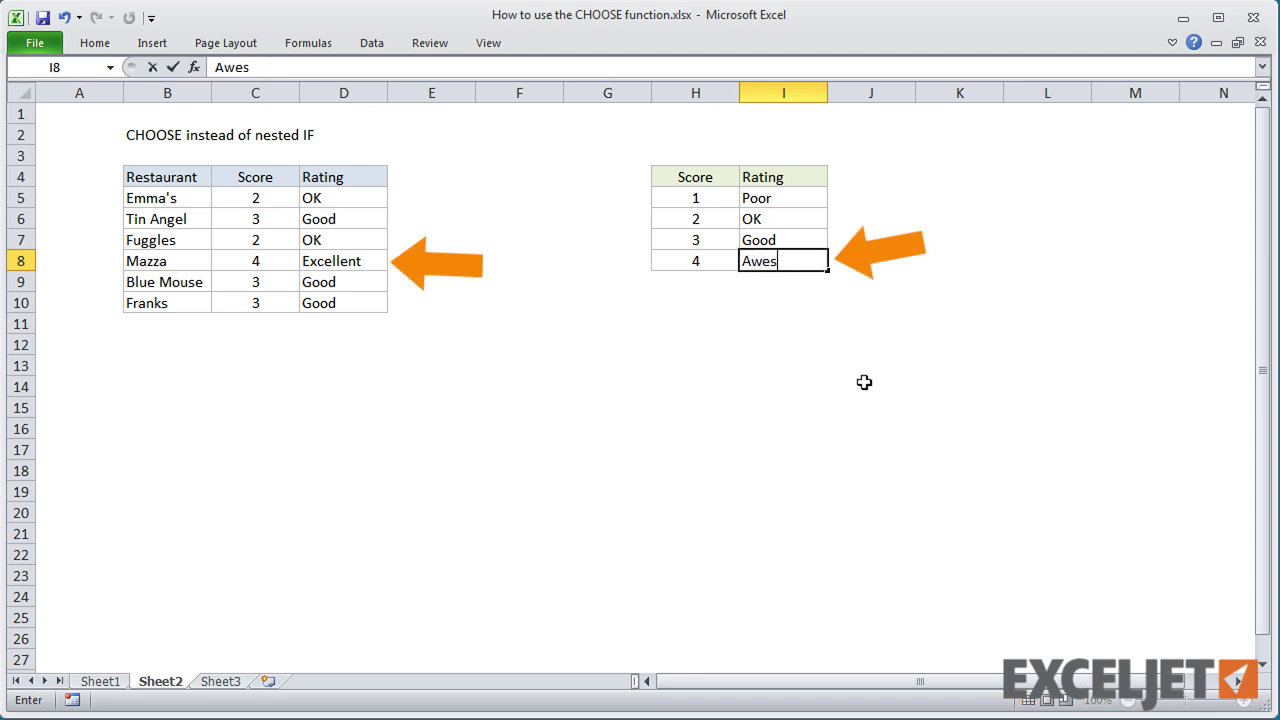
{"action": "type", "text": "ome"}
{"action": "key", "text": "Return"}
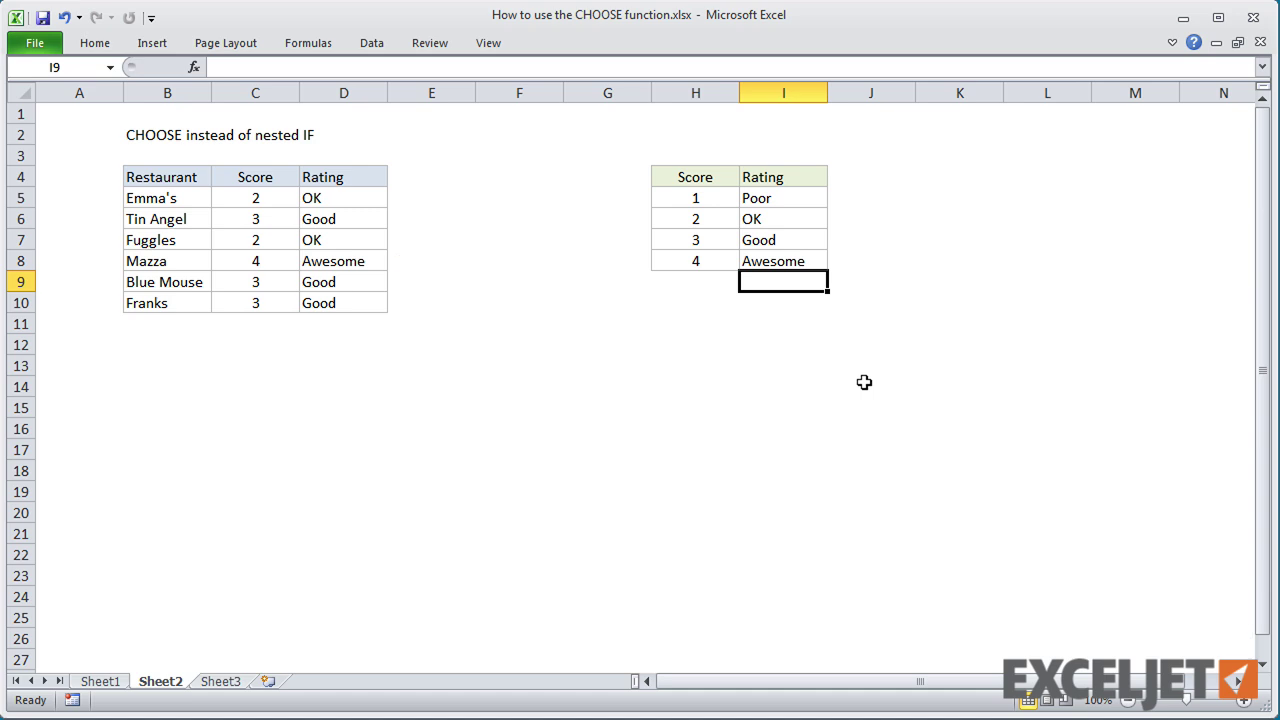
Step: On Sheet3, enter =MONTH(B5) in the Quarter cells C5:C16
{"action": "left_click", "coordinate": [221, 683]}
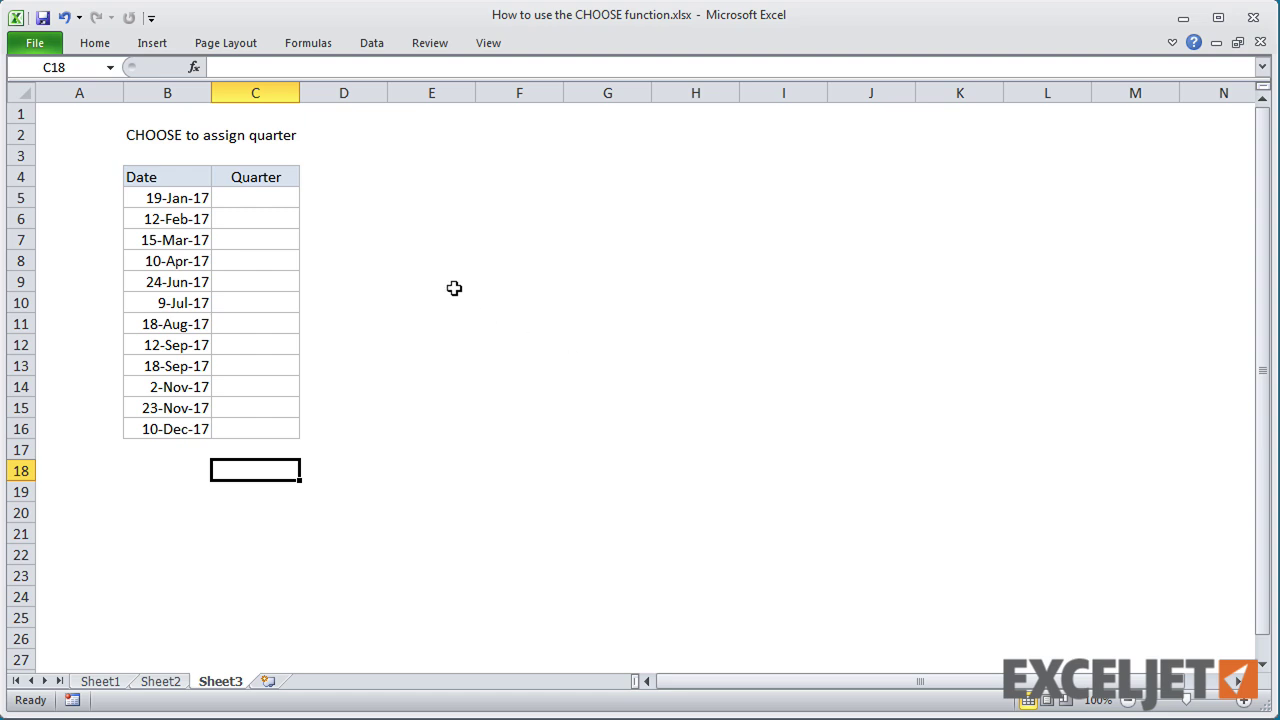
{"action": "left_click_drag", "start_coordinate": [268, 197], "coordinate": [268, 426]}
{"action": "type", "text": "=m"}
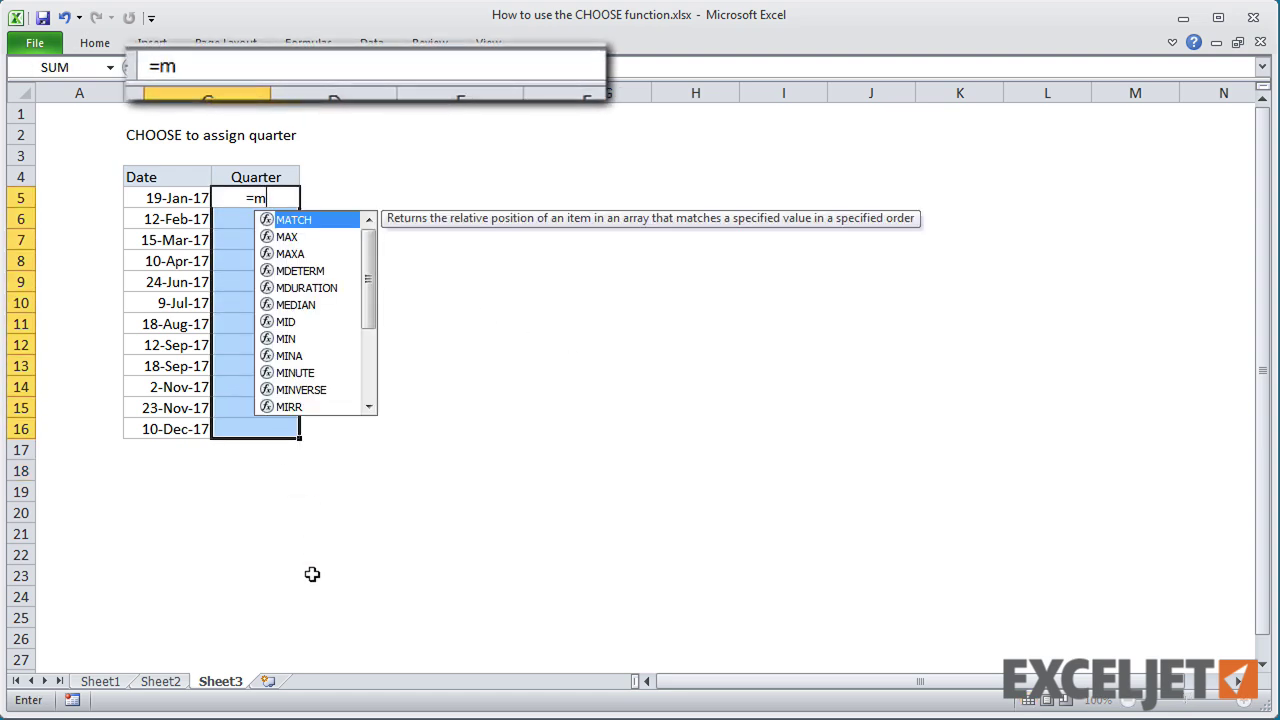
{"action": "type", "text": "on"}
{"action": "key", "text": "Tab"}
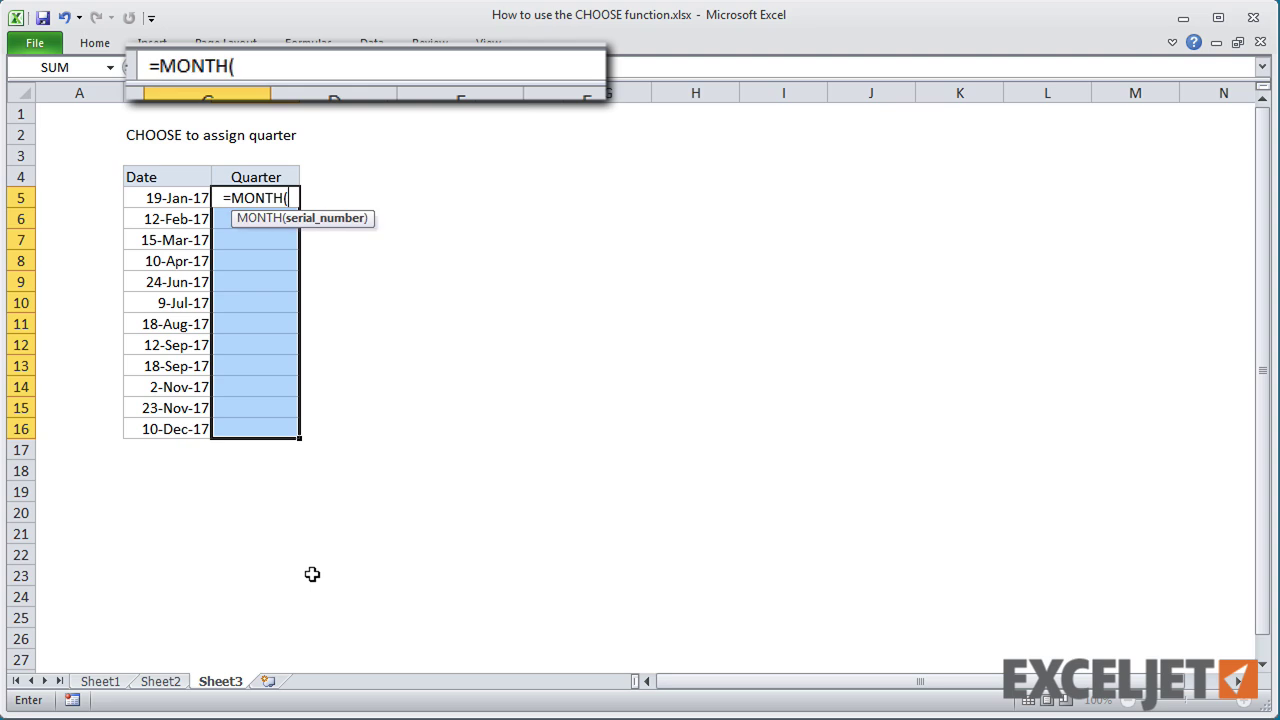
{"action": "left_click", "coordinate": [169, 199]}
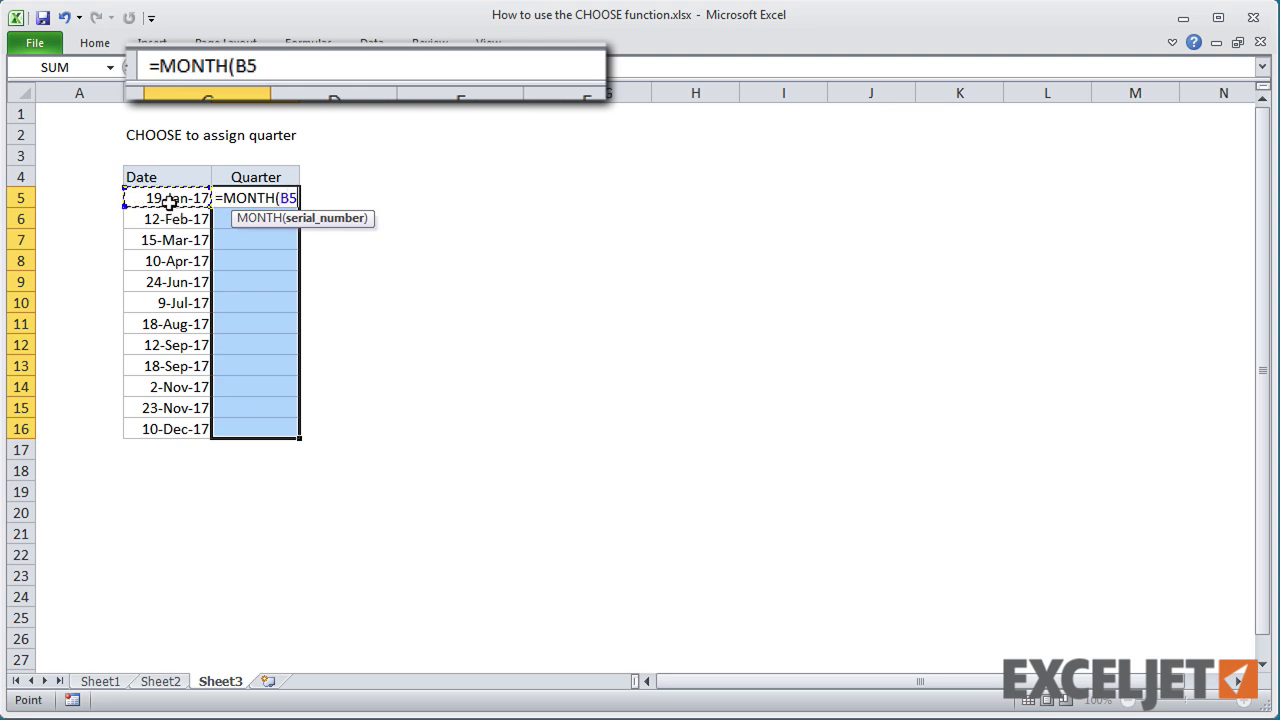
{"action": "type", "text": ")"}
{"action": "key", "text": "ctrl+Return"}
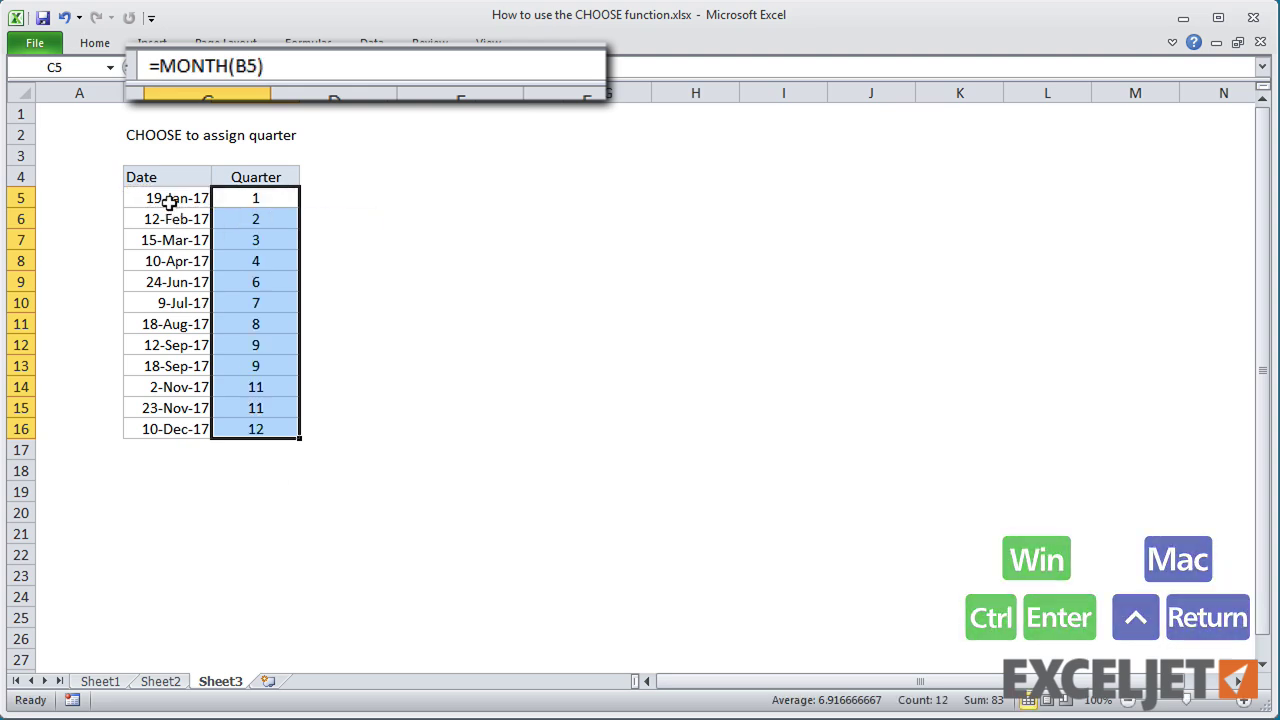
Step: Wrap the MONTH formula in CHOOSE with the values 1,1,1,2,2,2,3,3,3,4,4,4 and apply it to C5:C16
{"action": "left_click", "coordinate": [163, 62]}
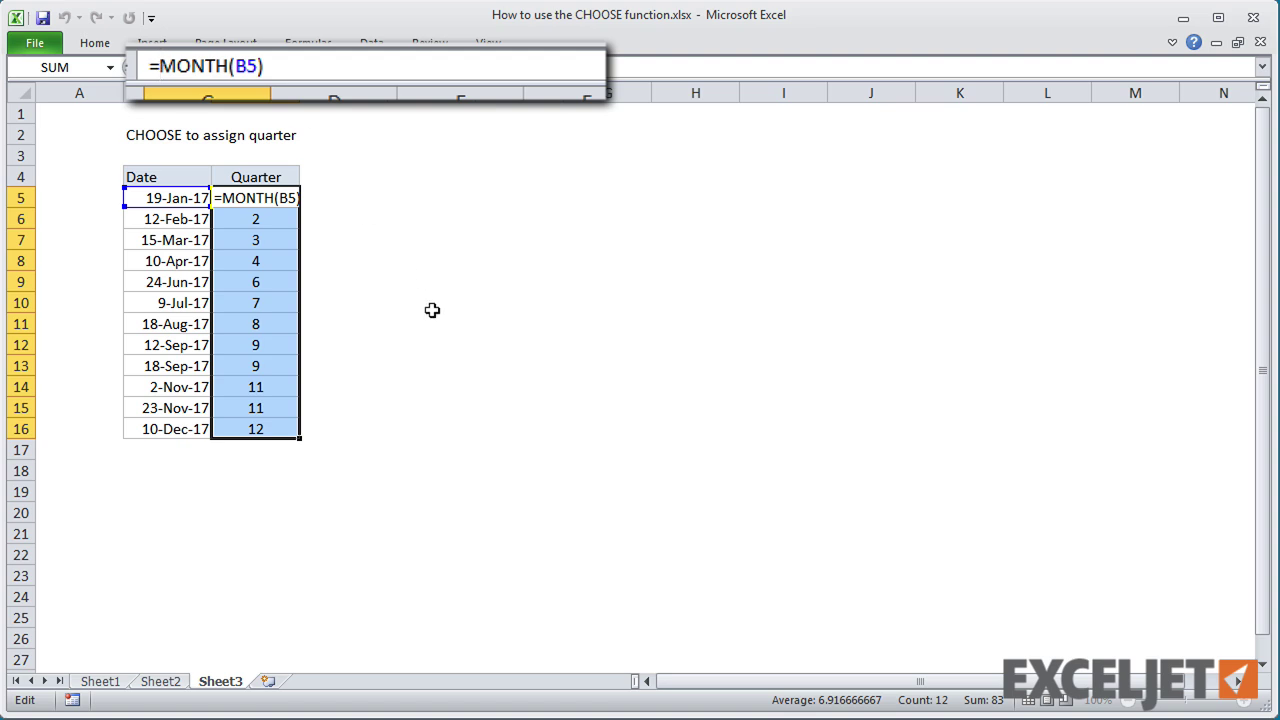
{"action": "type", "text": "CHOOSE("}
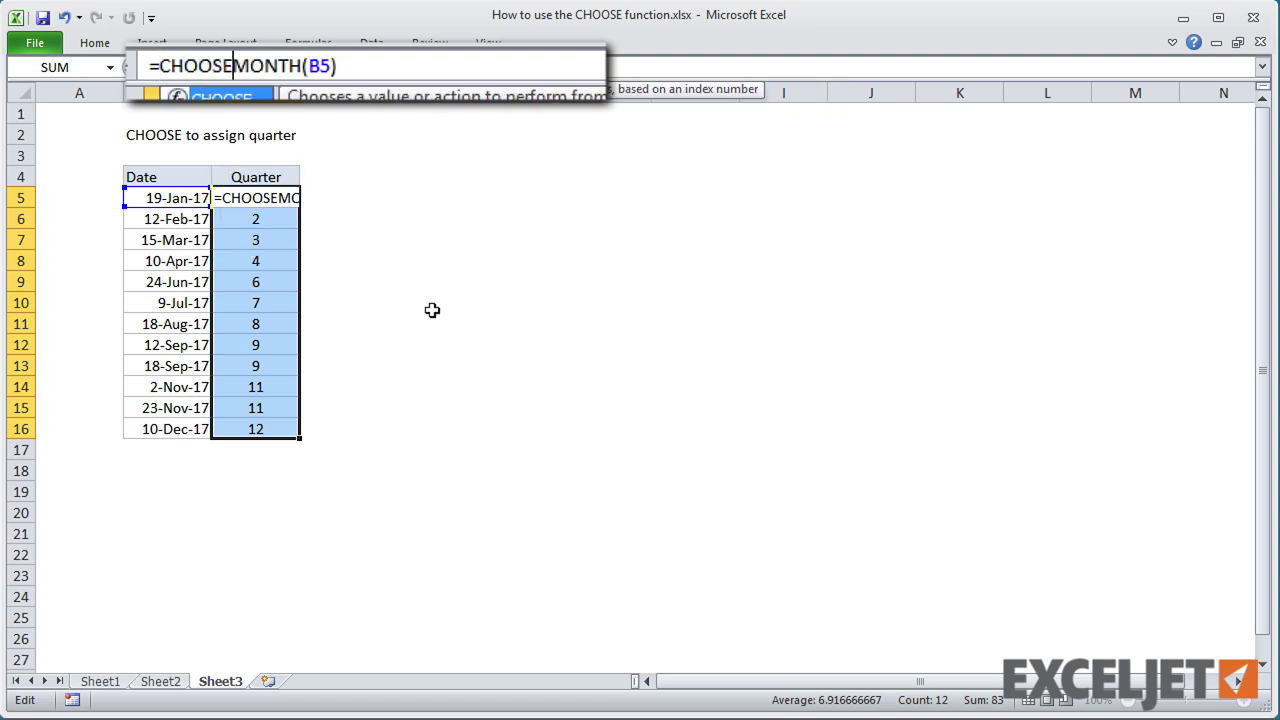
{"action": "left_click", "coordinate": [391, 58]}
{"action": "type", "text": ",1"}
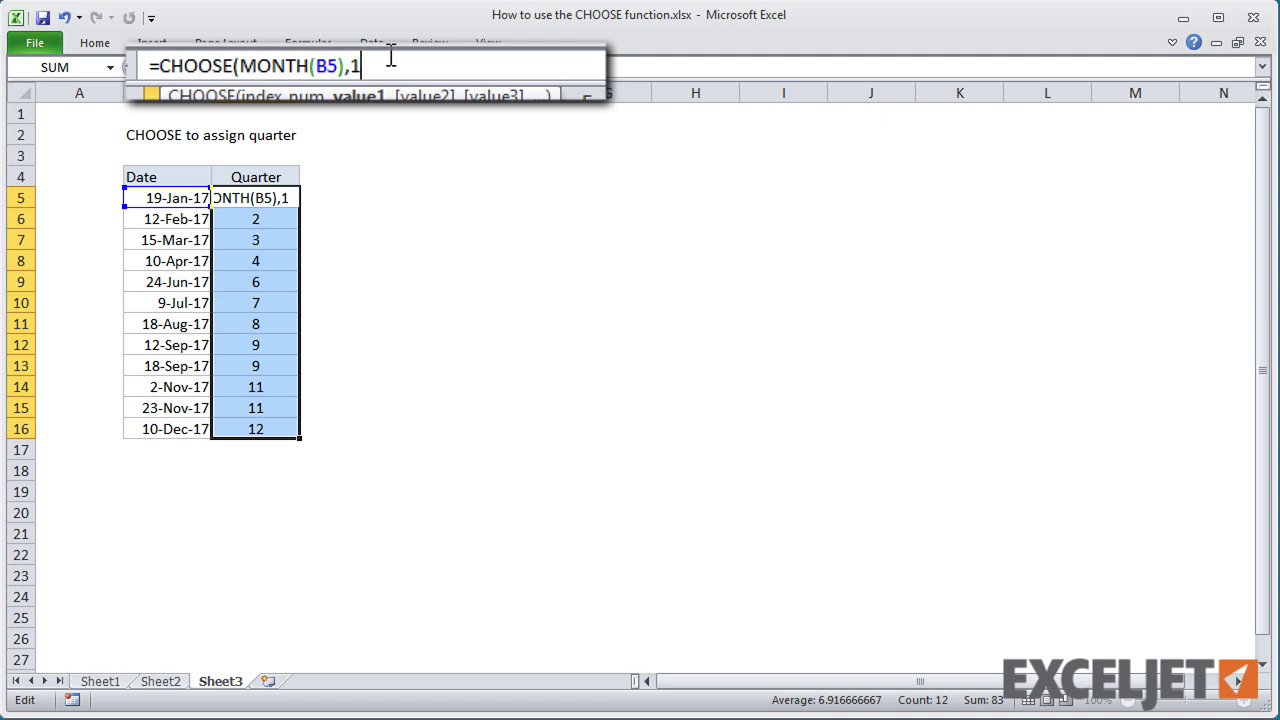
{"action": "type", "text": ",1,"}
{"action": "type", "text": "1,"}
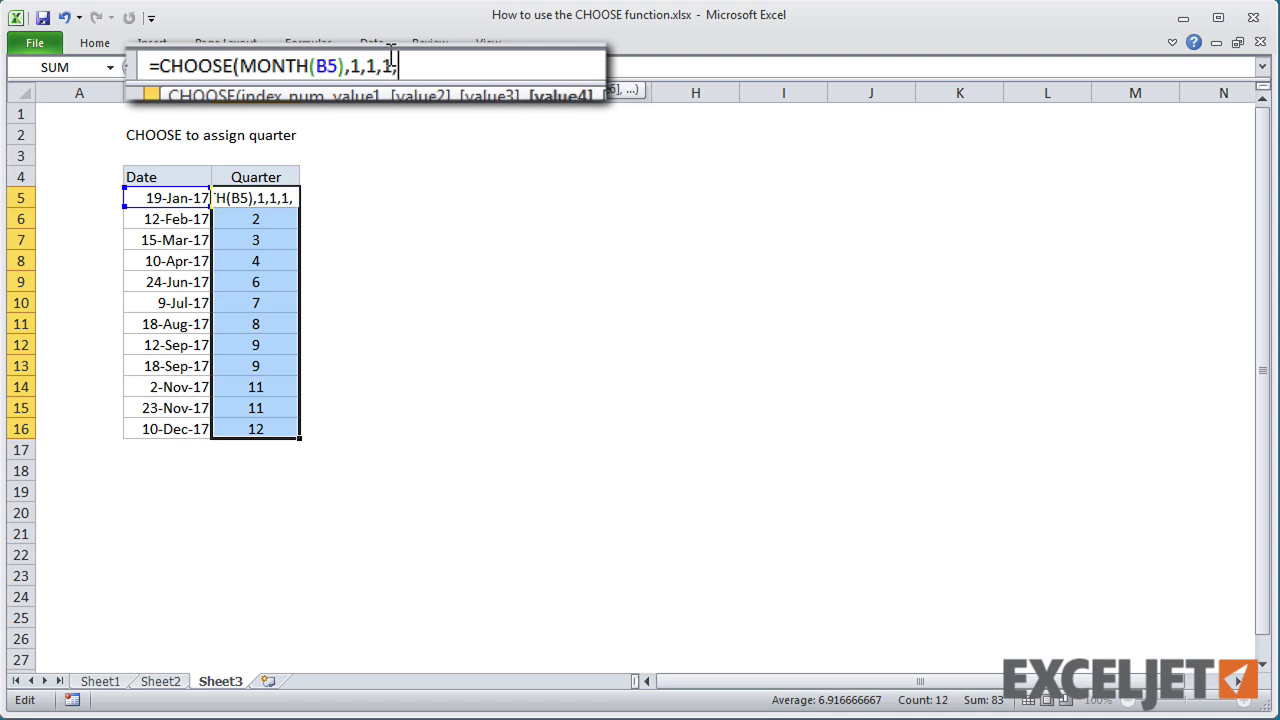
{"action": "type", "text": "2,2,2,3"}
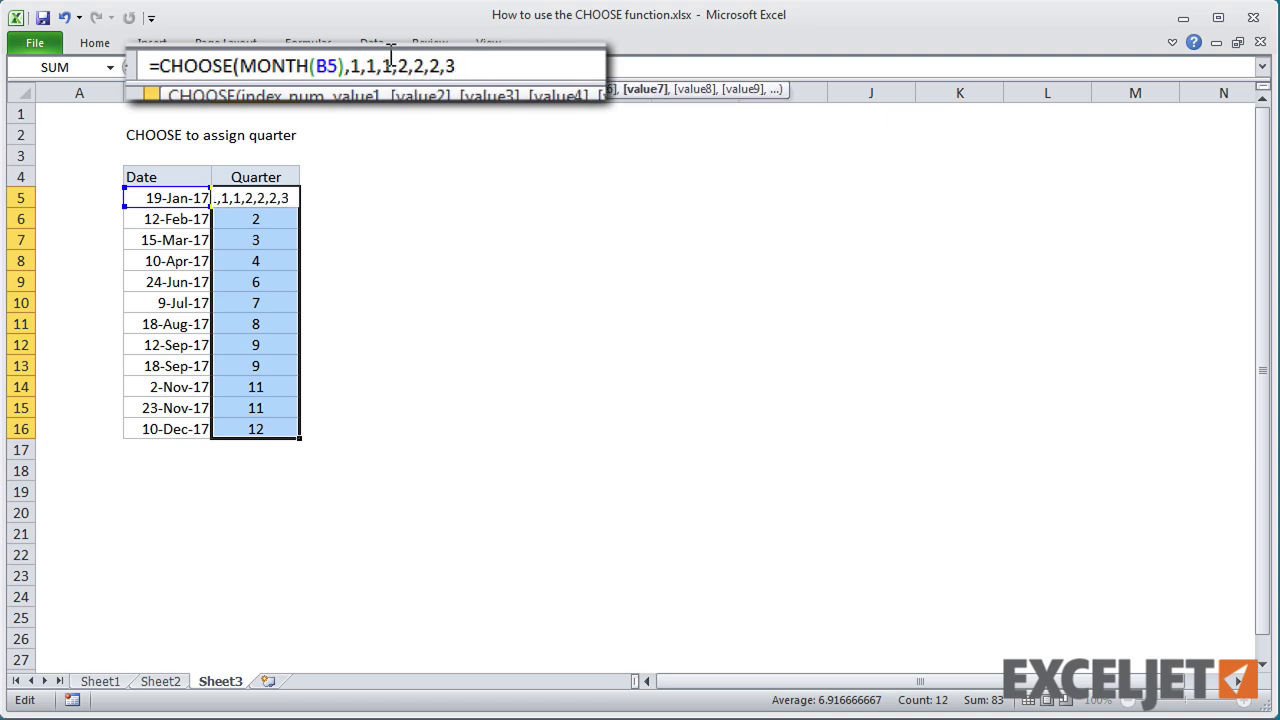
{"action": "type", "text": ",3,3,4,4,4"}
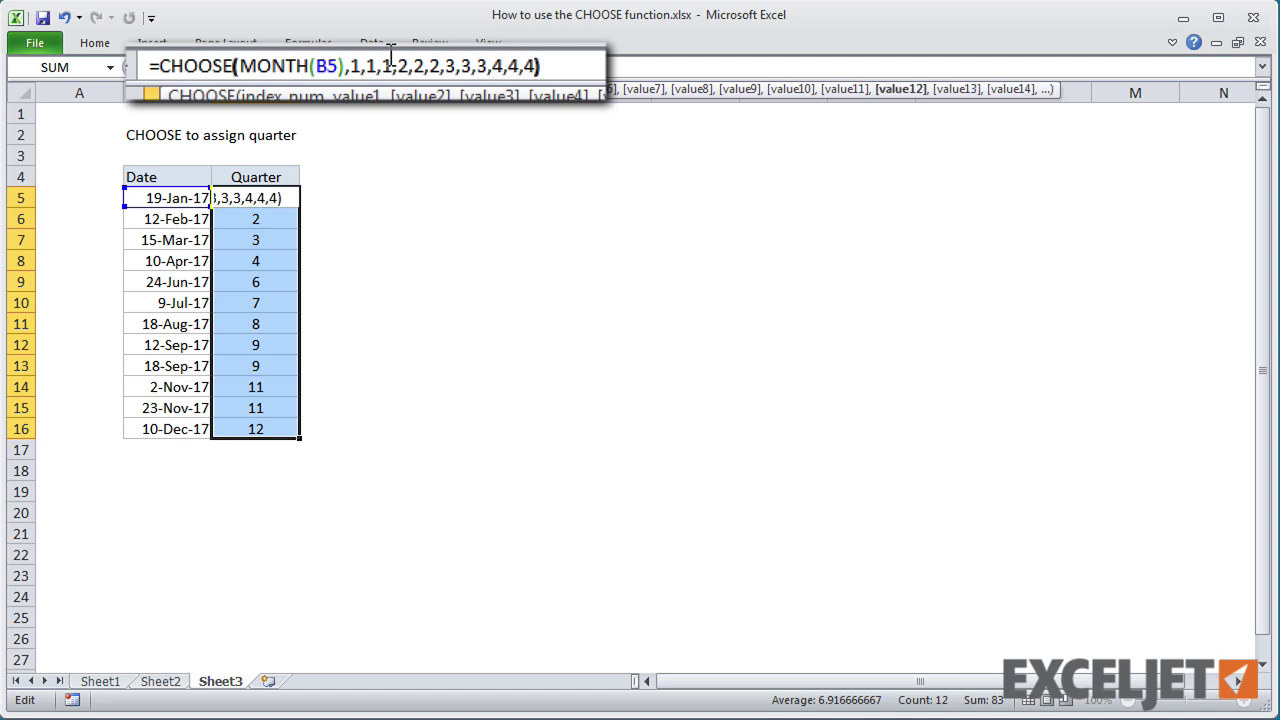
{"action": "key", "text": "ctrl+Return"}
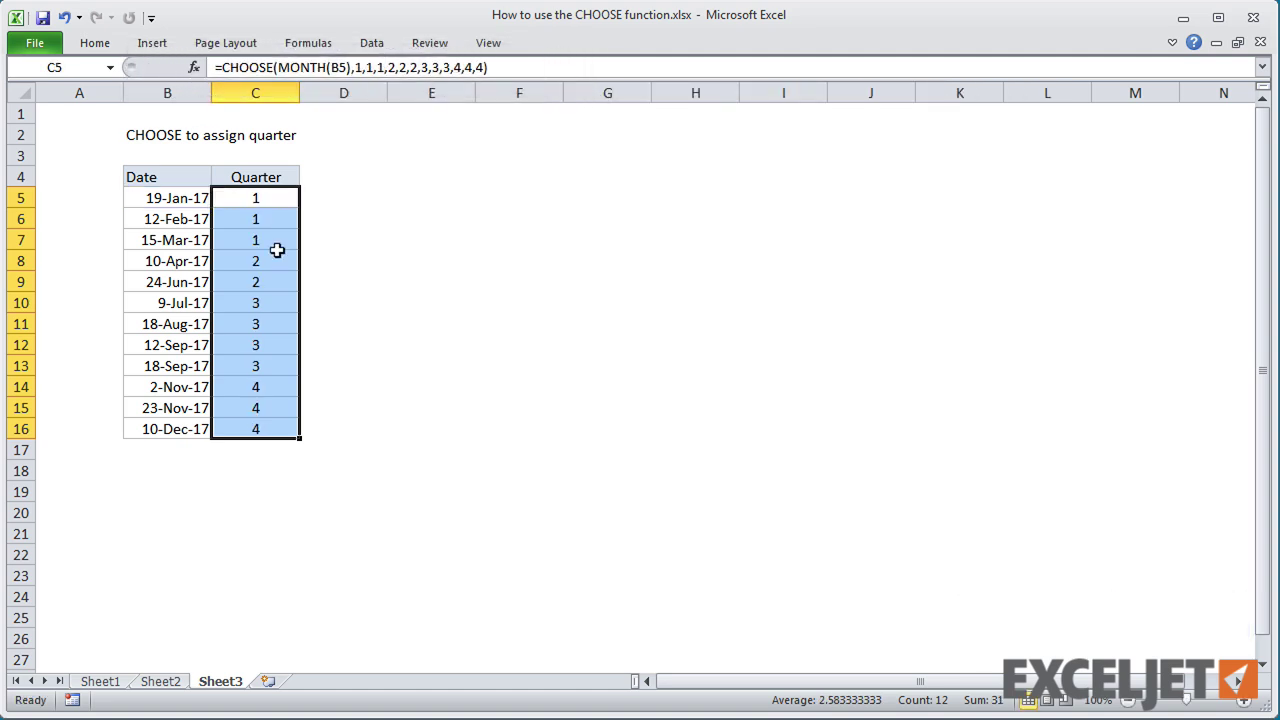
{"action": "left_click", "coordinate": [255, 466]}
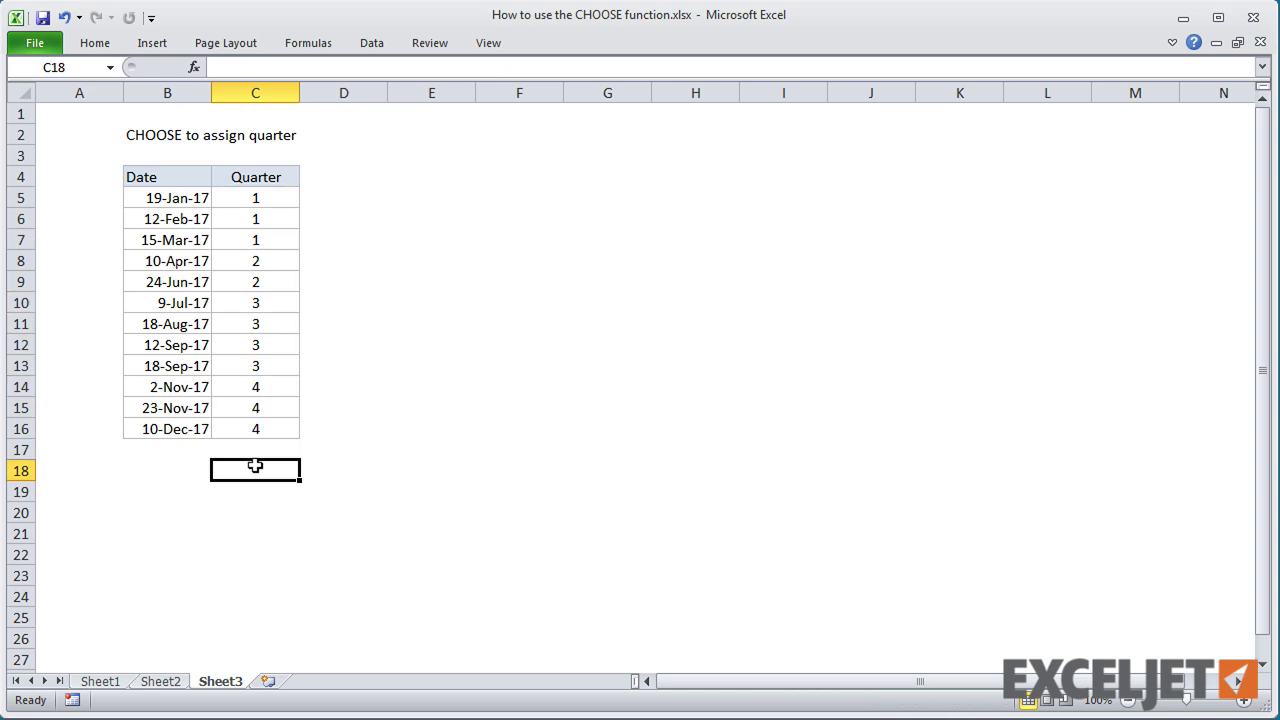
Step: Prefix the CHOOSE formula in C5:C16 with "Q"& to put the letter Q before each quarter number
{"action": "left_click", "coordinate": [241, 196]}
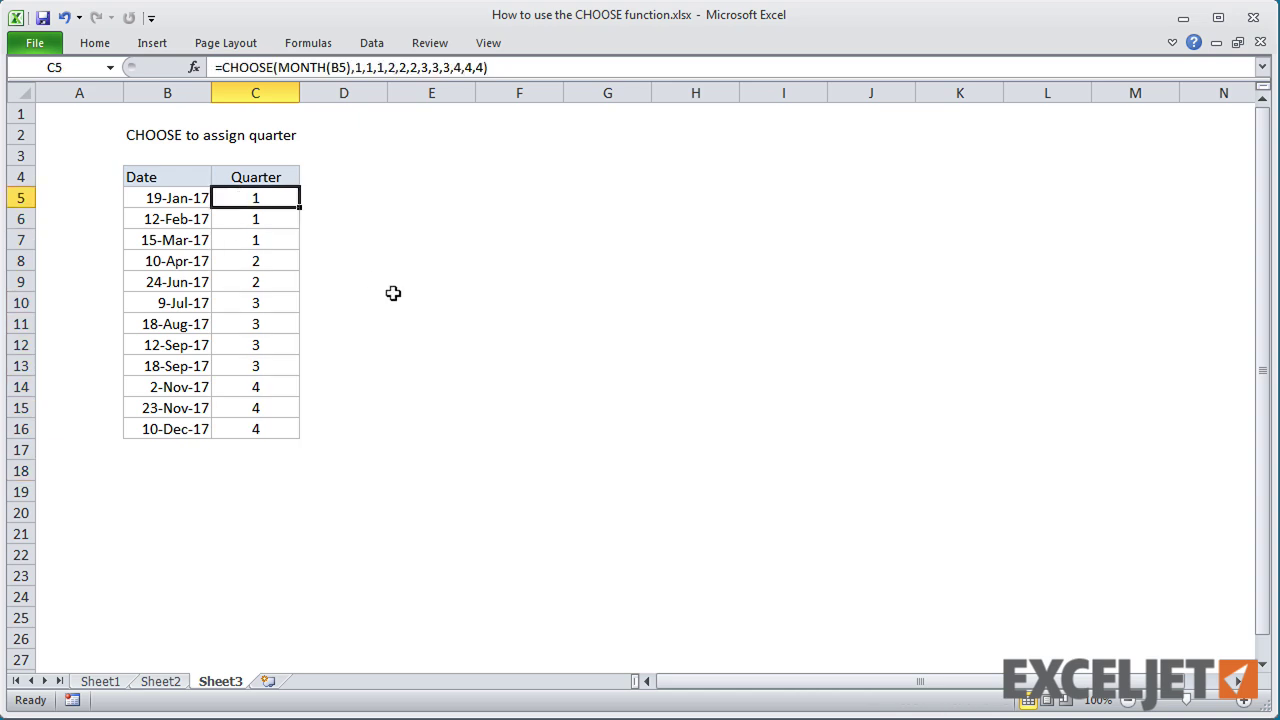
{"action": "key", "text": "ctrl+shift+Down"}
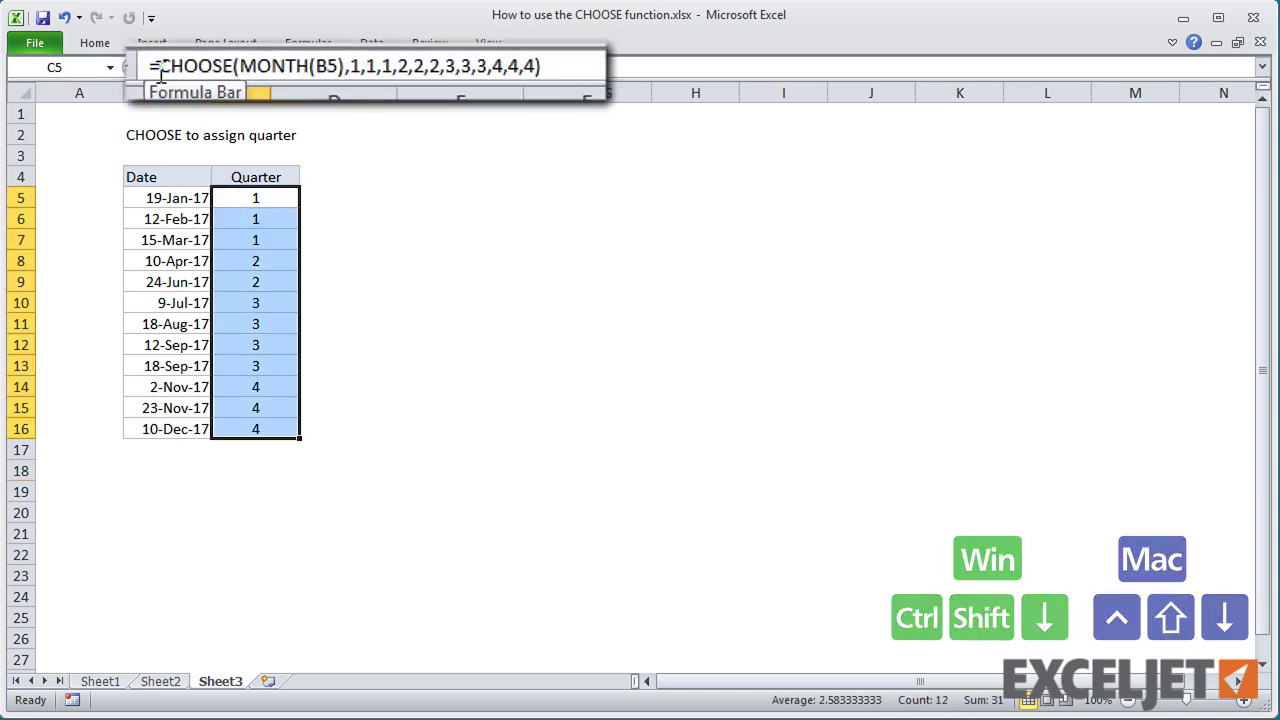
{"action": "left_click", "coordinate": [222, 68]}
{"action": "type", "text": "\""}
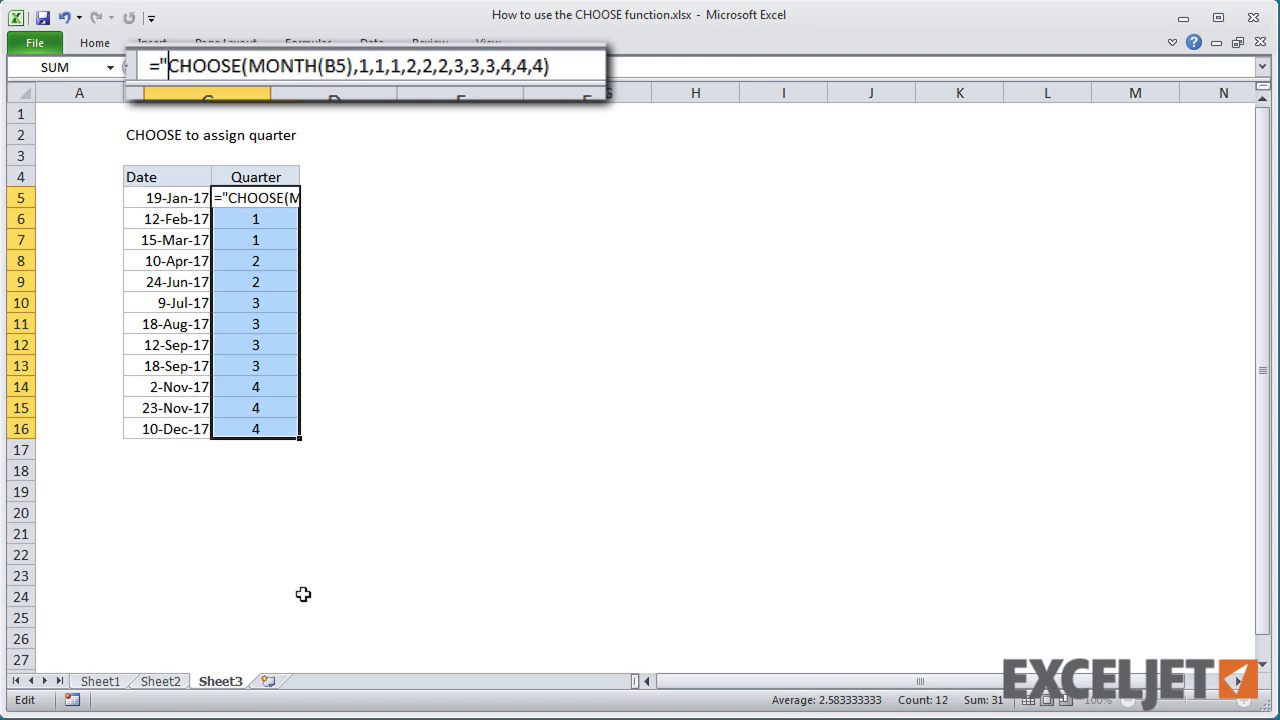
{"action": "type", "text": "Q\""}
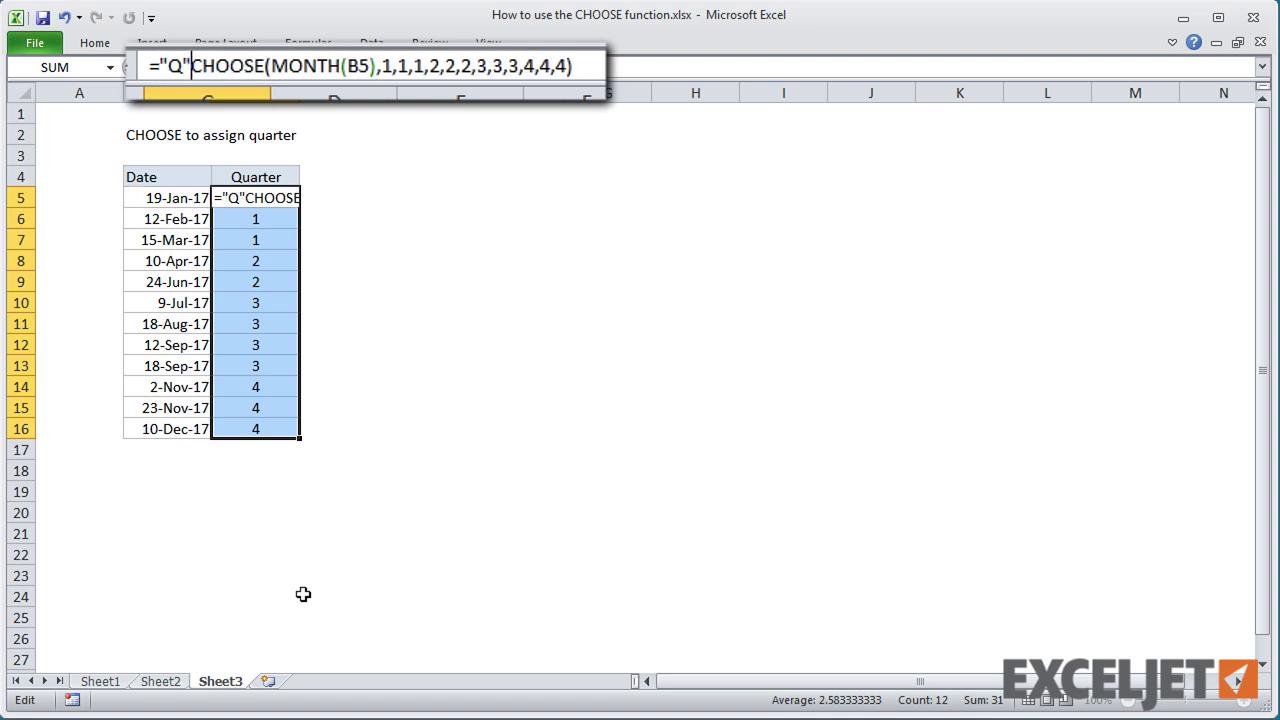
{"action": "type", "text": "&"}
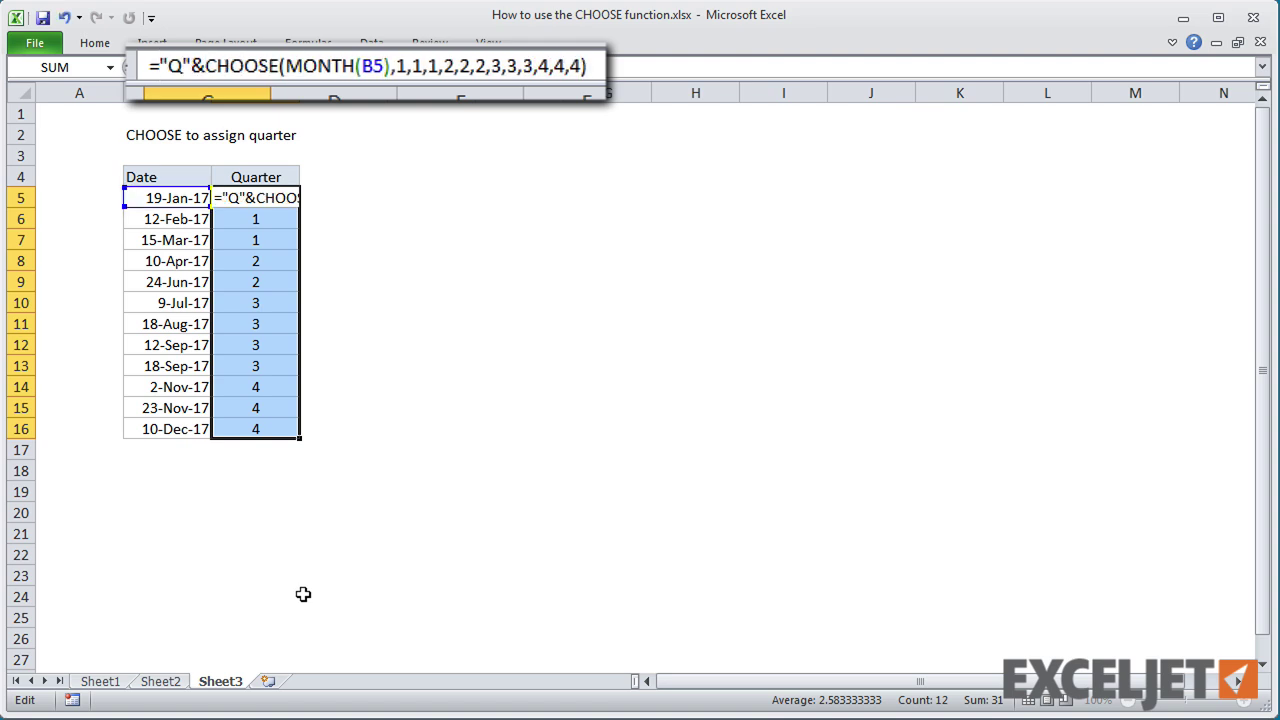
{"action": "key", "text": "ctrl+Return"}
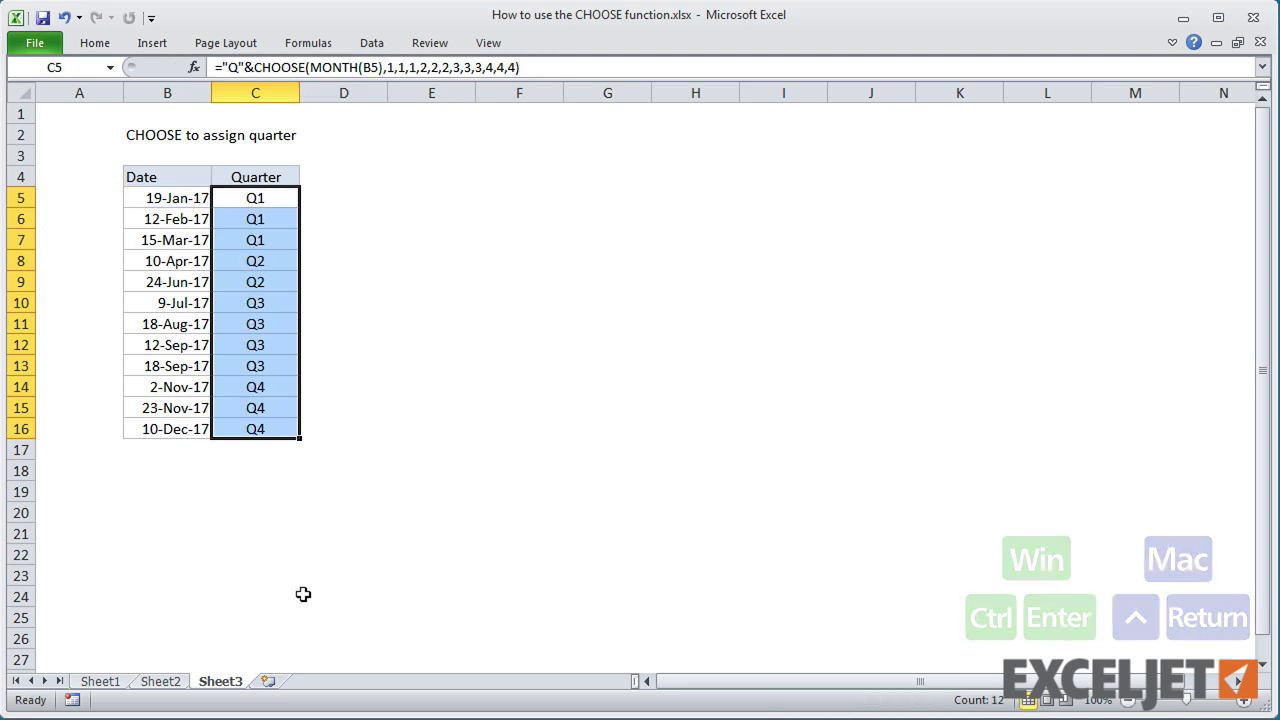
{"action": "left_click", "coordinate": [258, 475]}
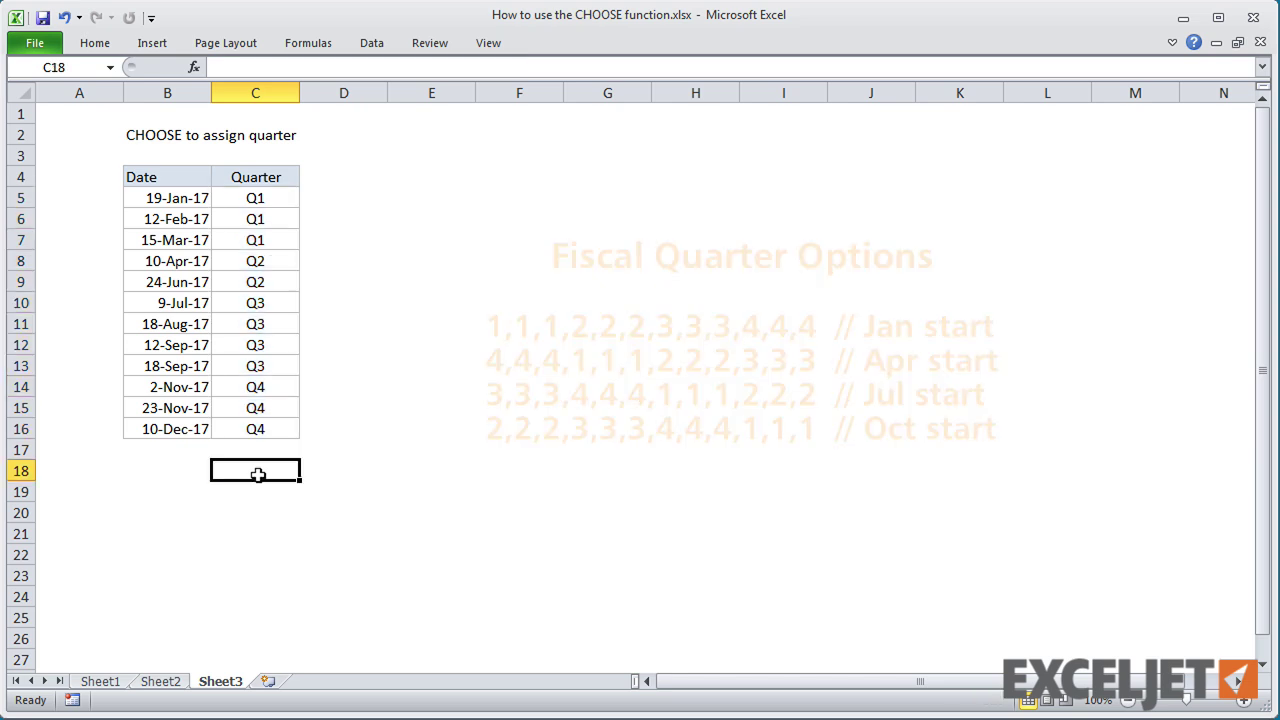